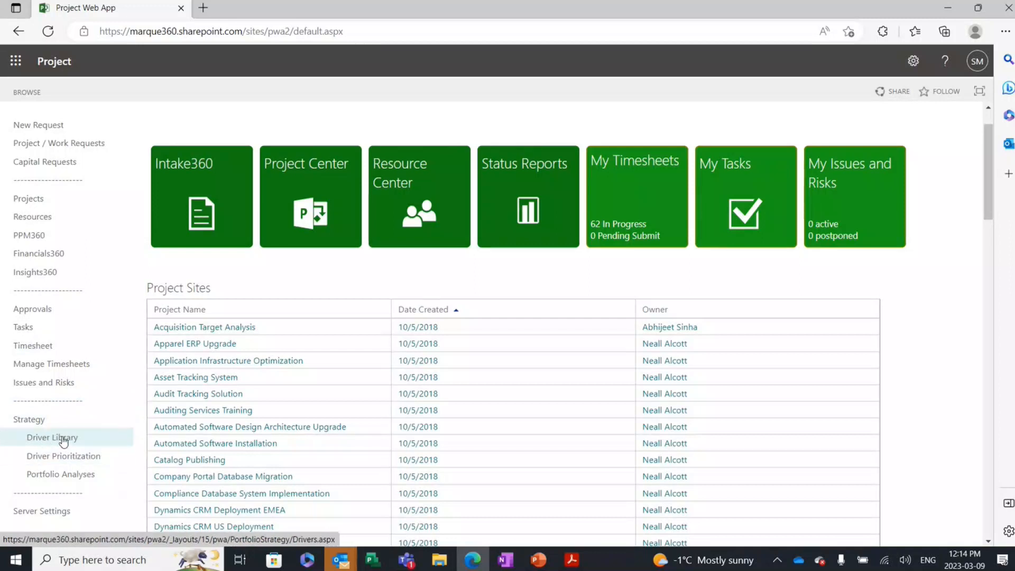
Step: Open the "Expand into new markets and segments" driver from the Driver Library and view its available department choices without selecting any
click(63, 443)
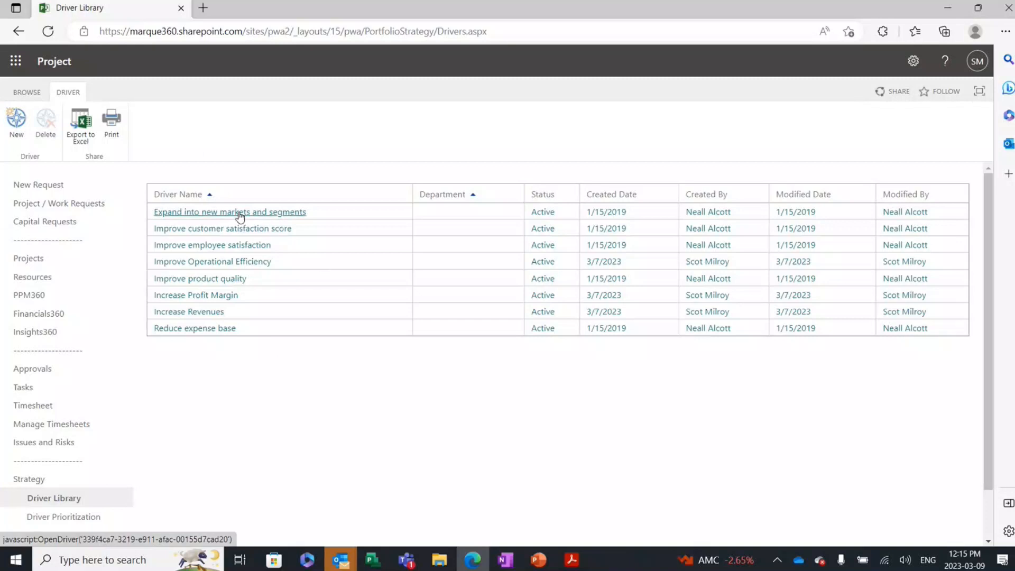
click(283, 213)
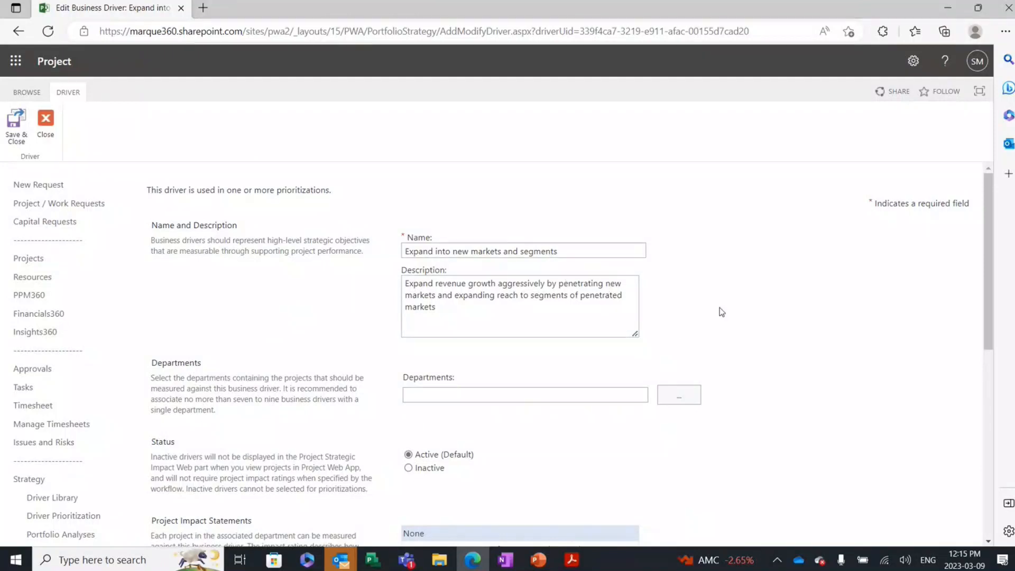
scroll(722, 312, down, 1)
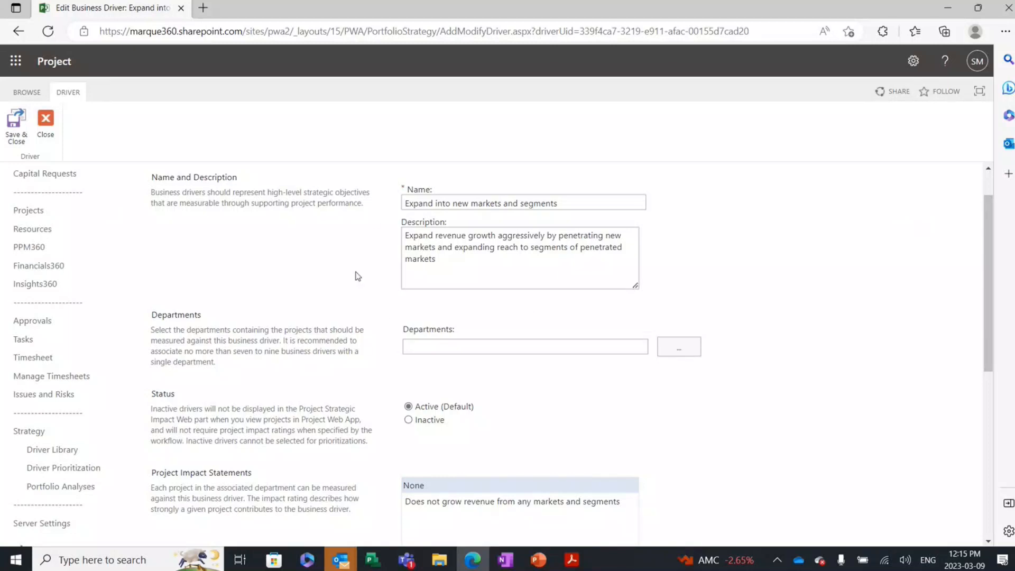
scroll(357, 275, down, 1)
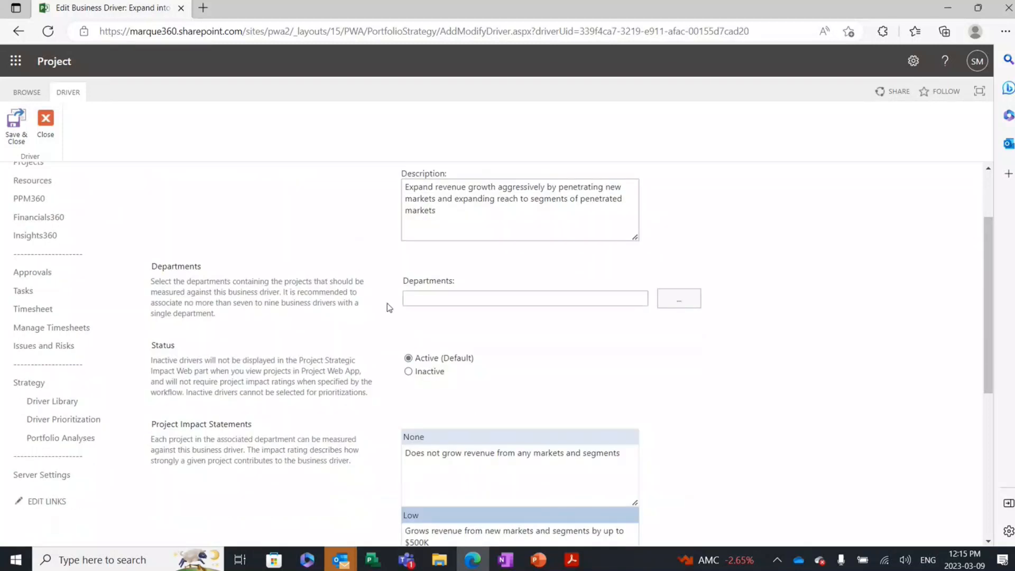
click(686, 307)
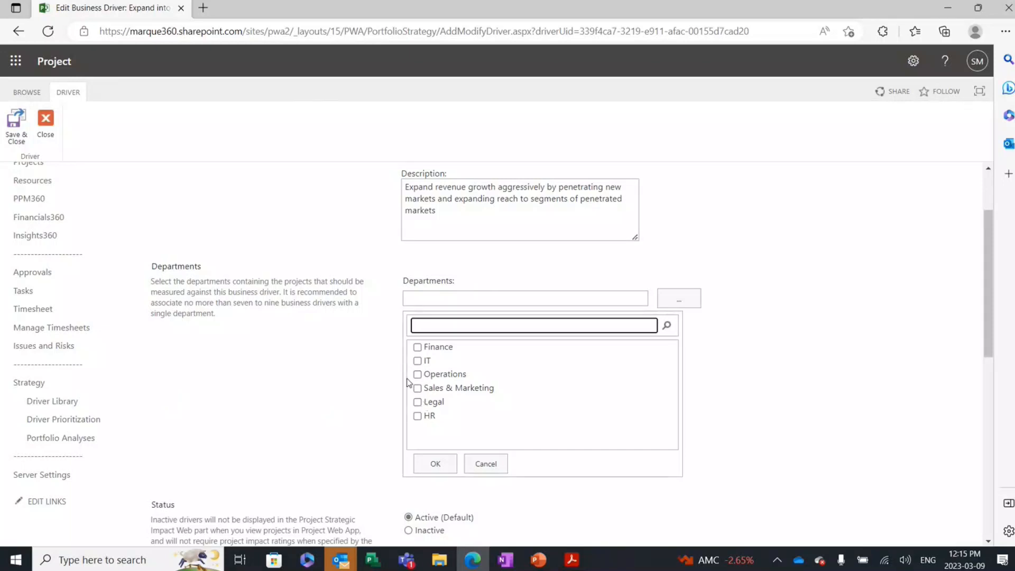
click(486, 464)
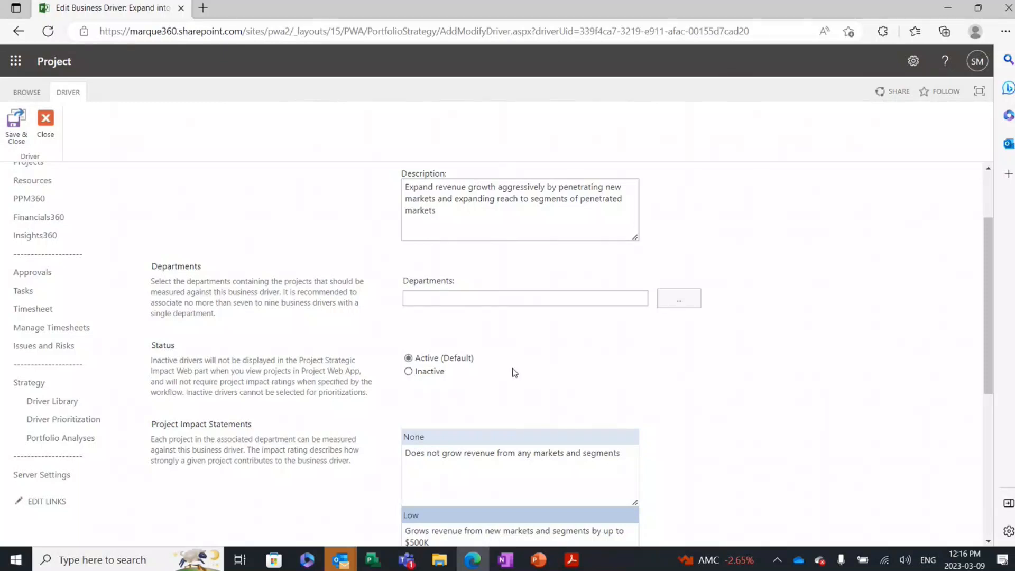
Step: Review the driver's status and its project impact statements for every rating level from None to Extreme
scroll(642, 380, down, 1)
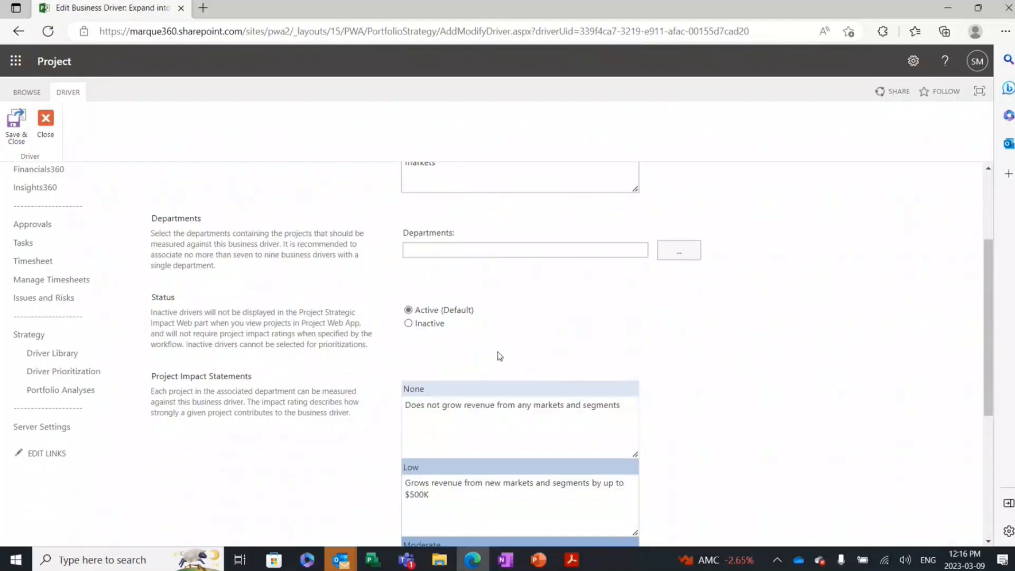
scroll(284, 385, down, 3)
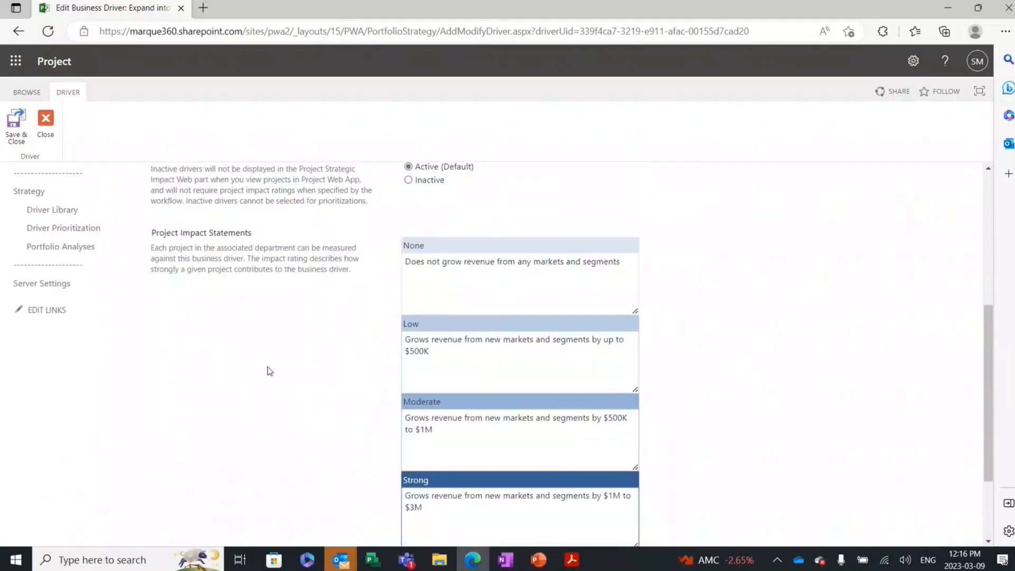
scroll(268, 367, down, 2)
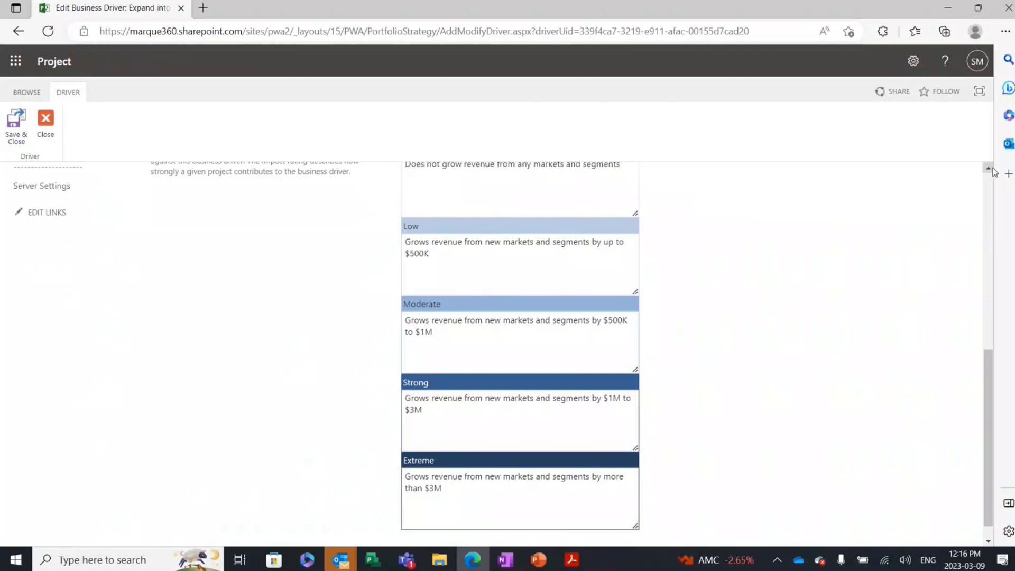
scroll(993, 172, up, 1)
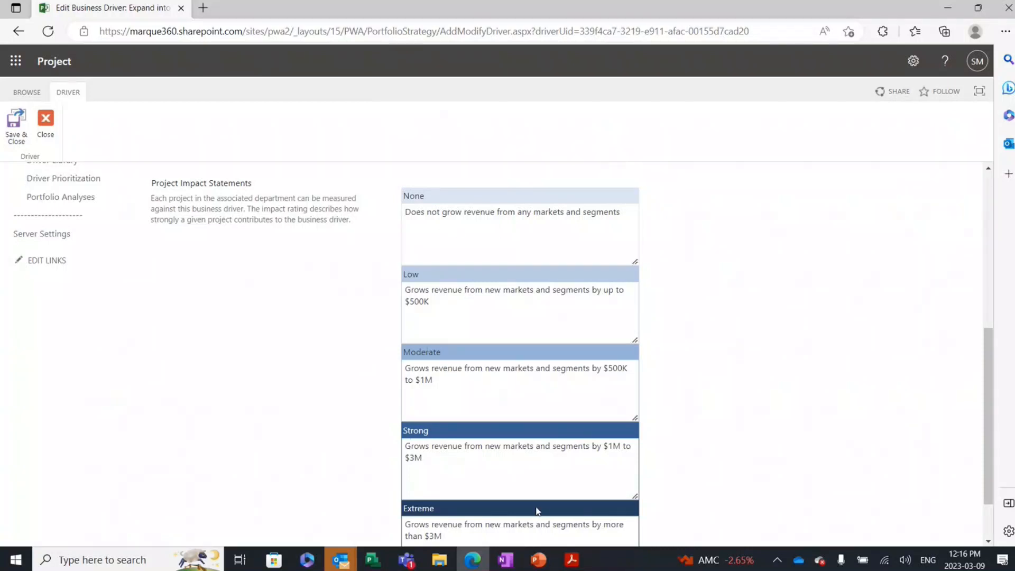
click(531, 465)
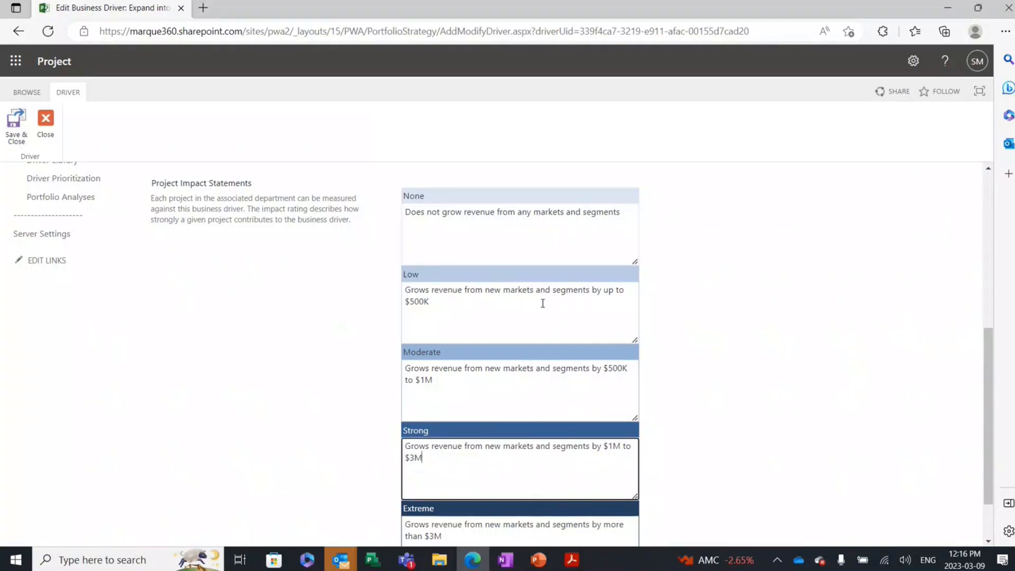
click(221, 346)
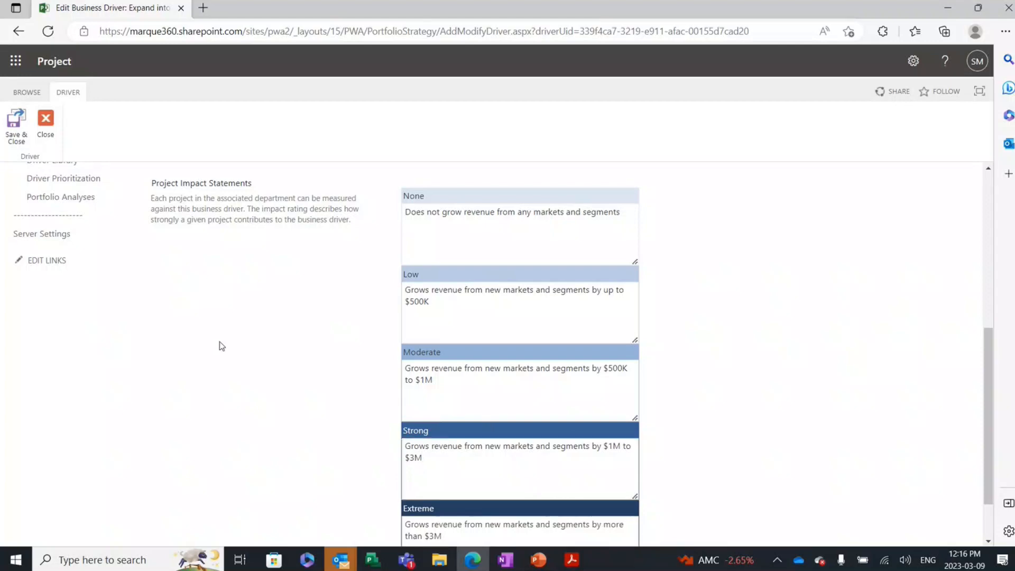
scroll(223, 345, down, 2)
scroll(223, 346, up, 2)
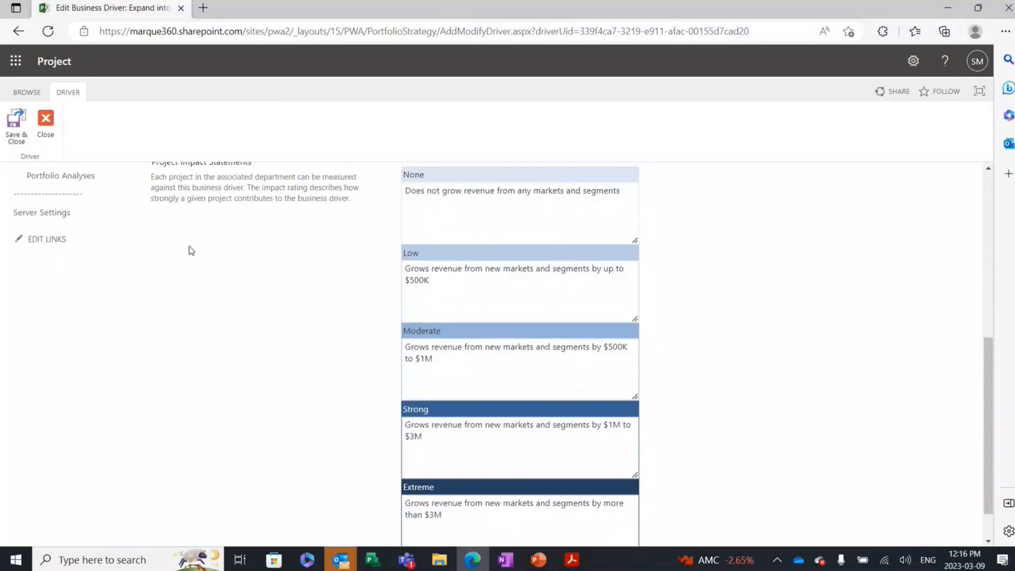
scroll(227, 336, up, 2)
scroll(227, 337, up, 6)
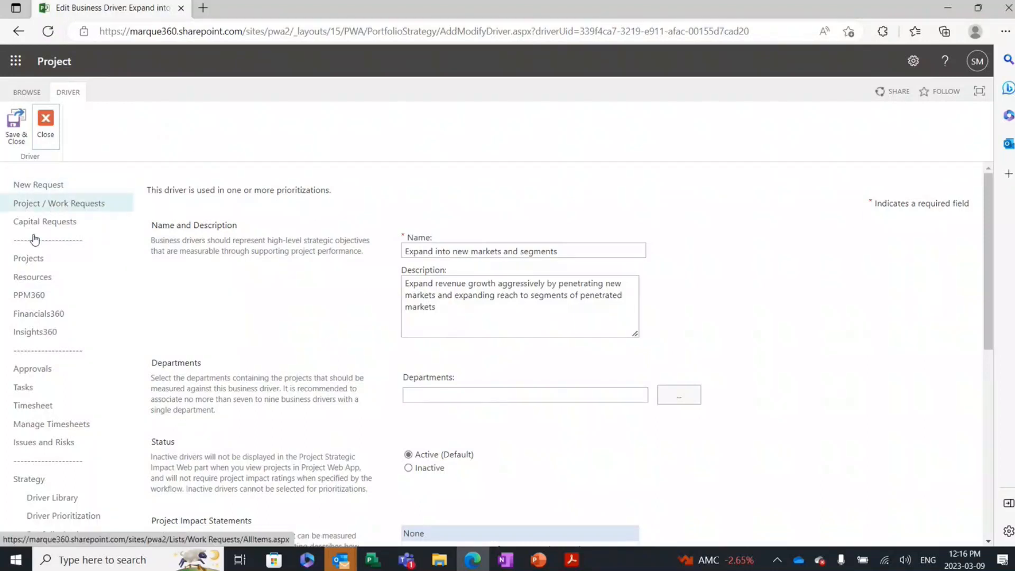
Step: Open the project _000_WebinarProject1 from the Project Center and view its Strategic Impact page
click(7, 255)
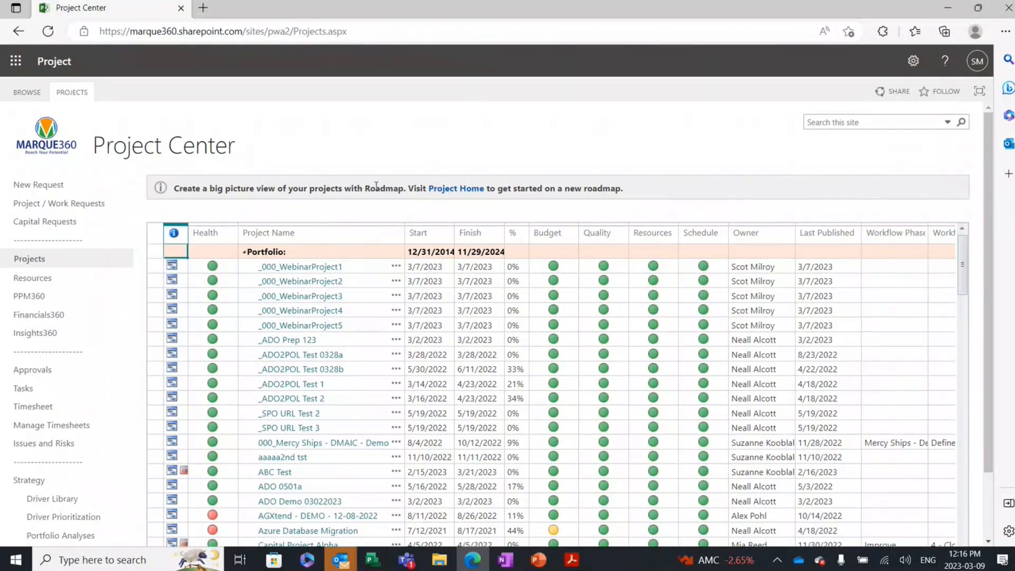
click(328, 272)
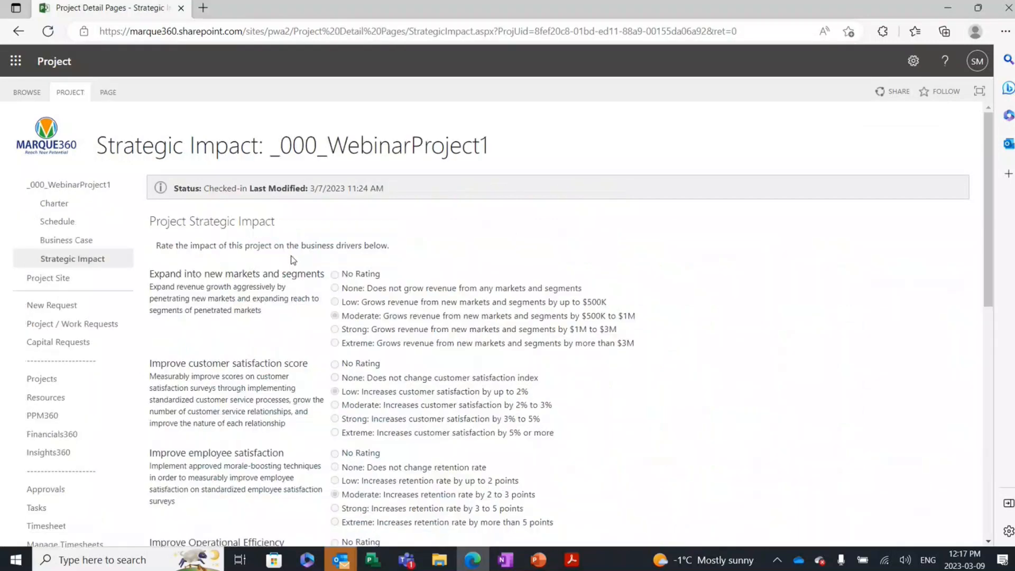
click(83, 263)
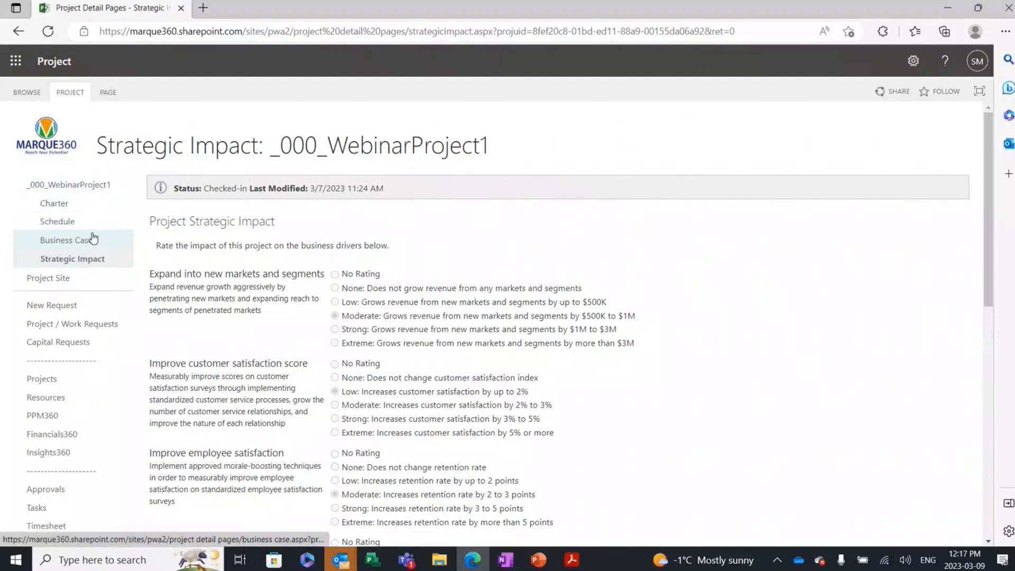
click(57, 265)
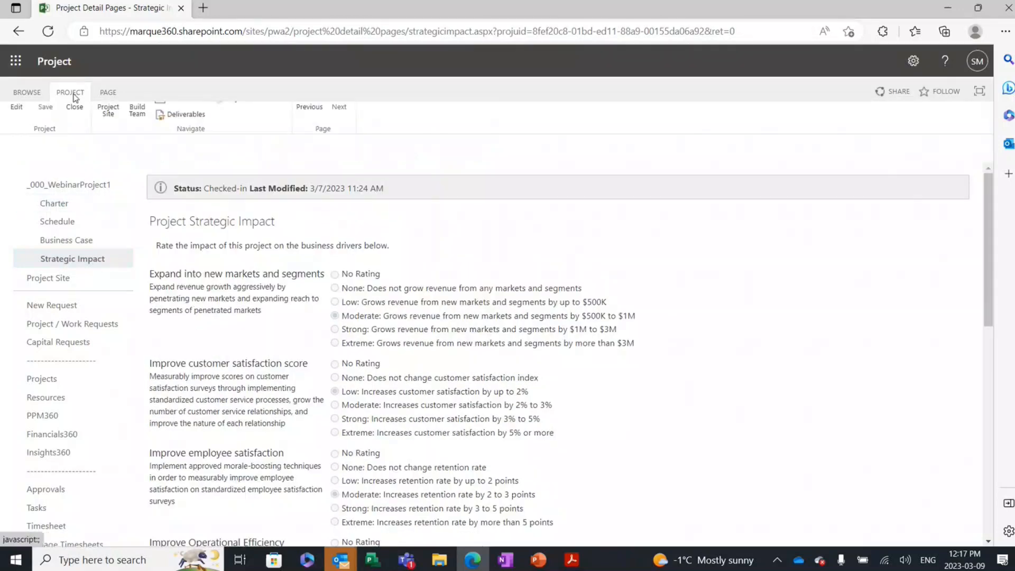
Step: Check out the project for editing and rate its impact on new markets and segments and on customer satisfaction score as Strong
click(9, 124)
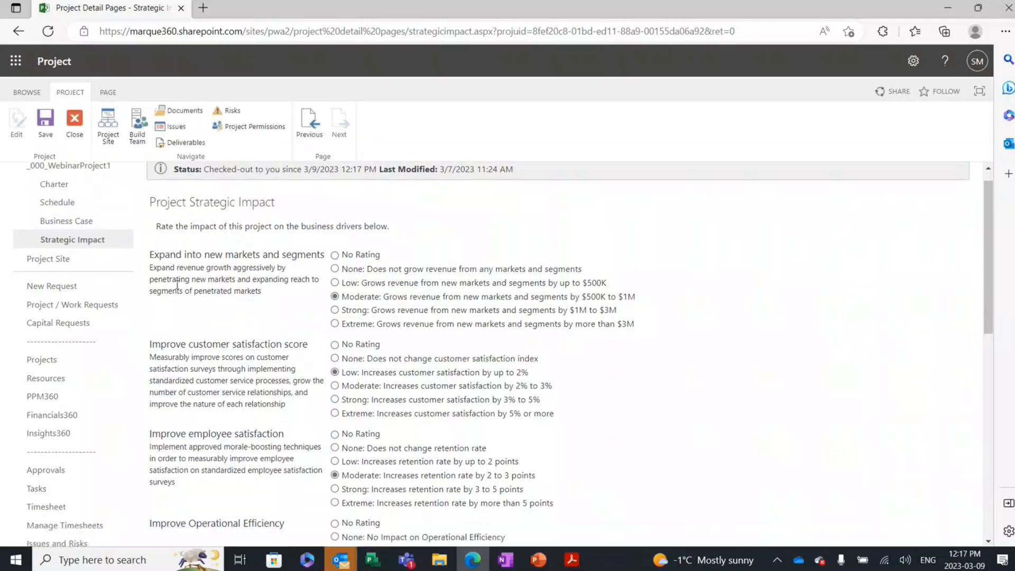
scroll(177, 271, down, 2)
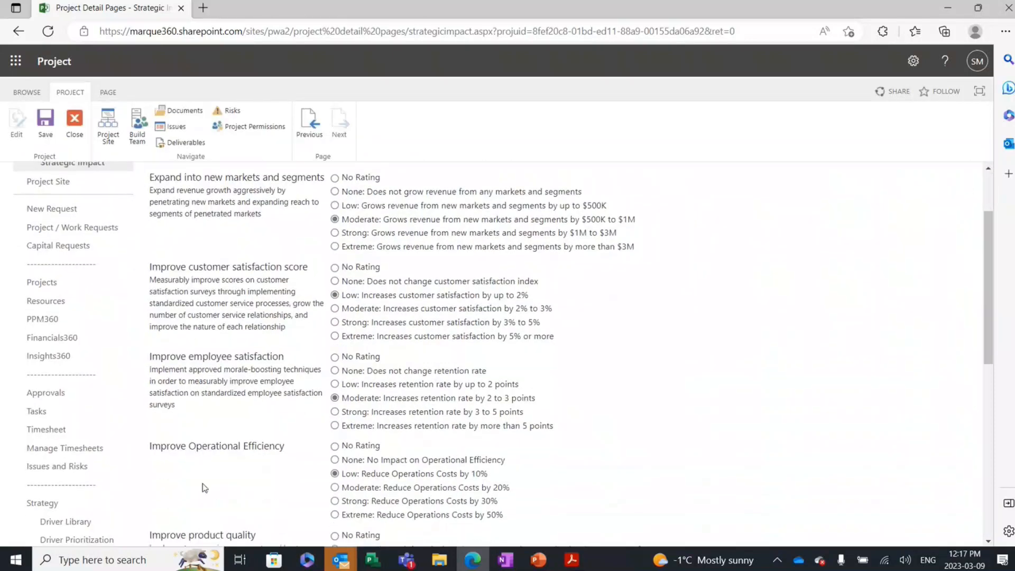
scroll(204, 487, up, 2)
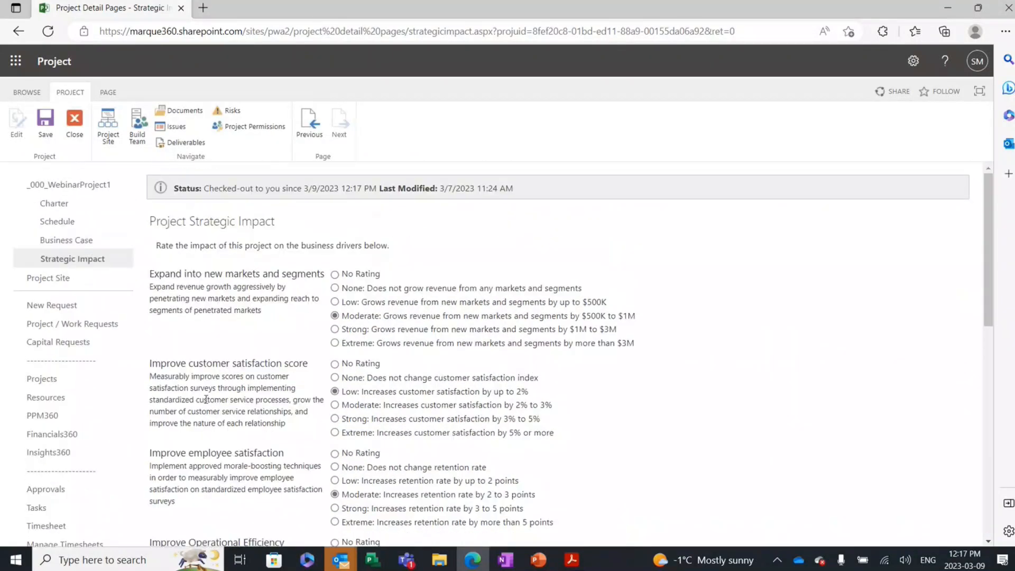
click(336, 330)
click(336, 419)
Step: Close the project, discarding the rating changes and checking it back in
click(79, 127)
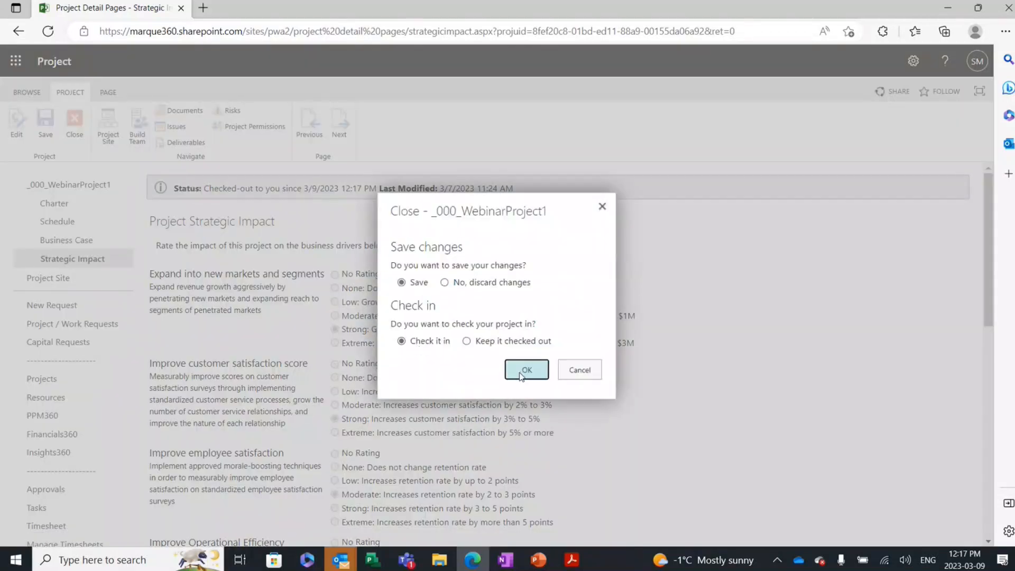
click(444, 283)
click(521, 373)
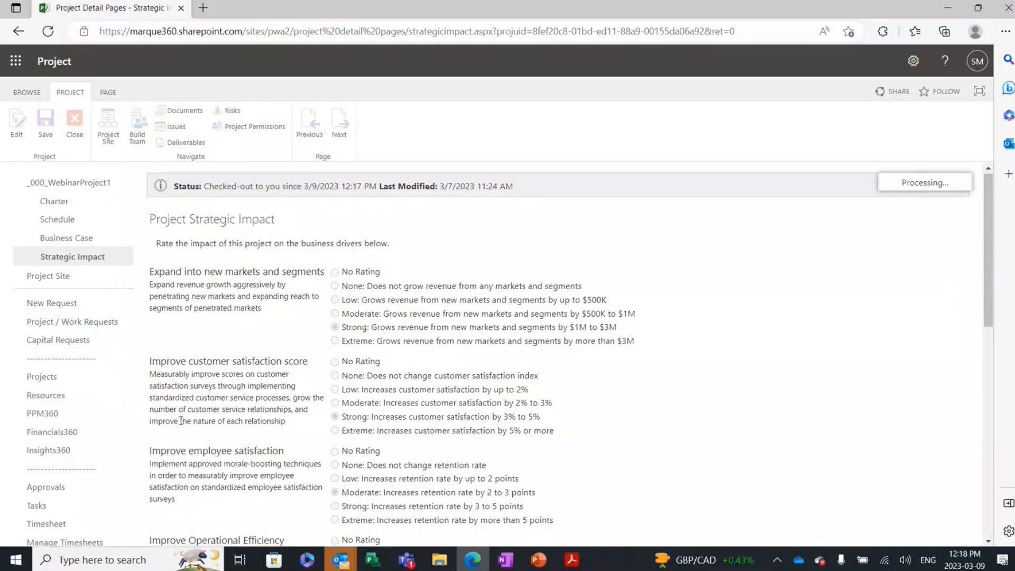
Step: Create a new driver prioritization in Driver Prioritization and name it "Test Prioritization"
scroll(181, 421, down, 4)
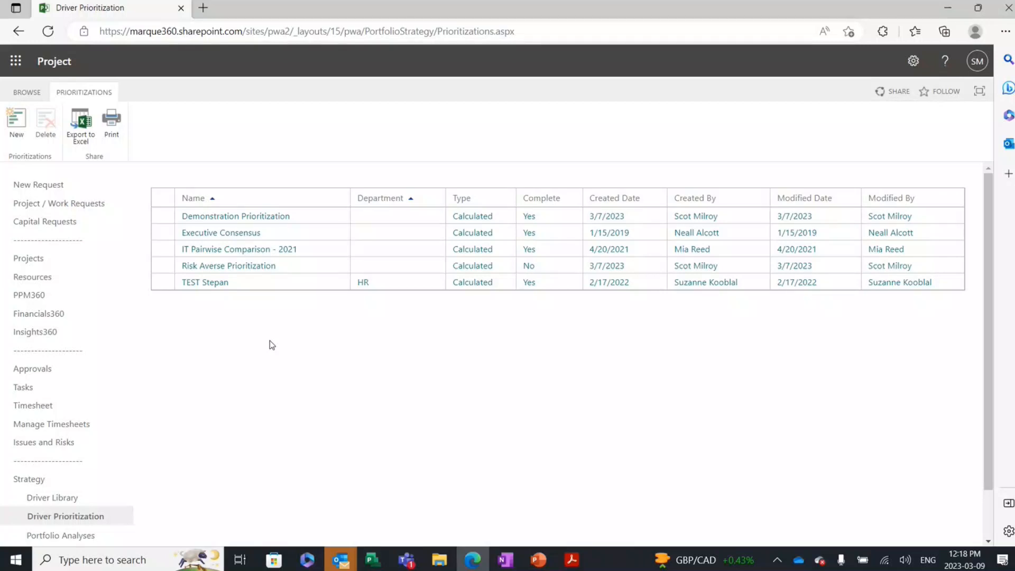
click(237, 217)
click(11, 132)
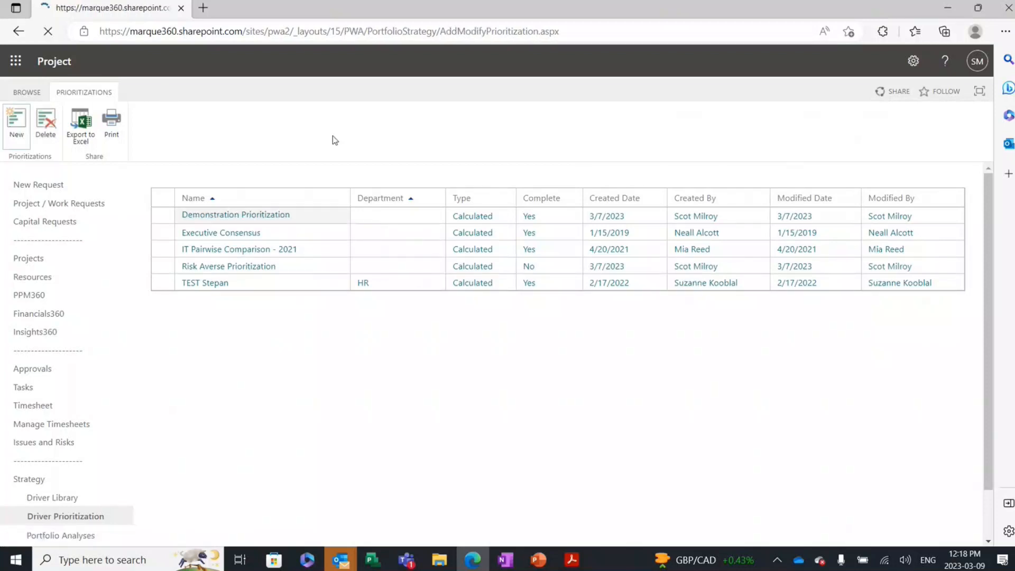
click(423, 239)
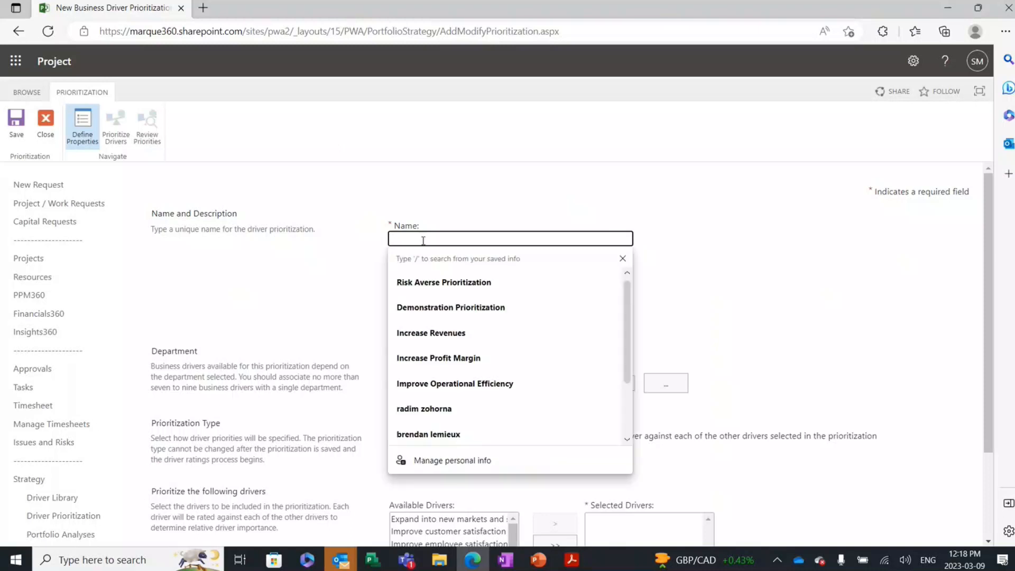
text(Test Prioritization)
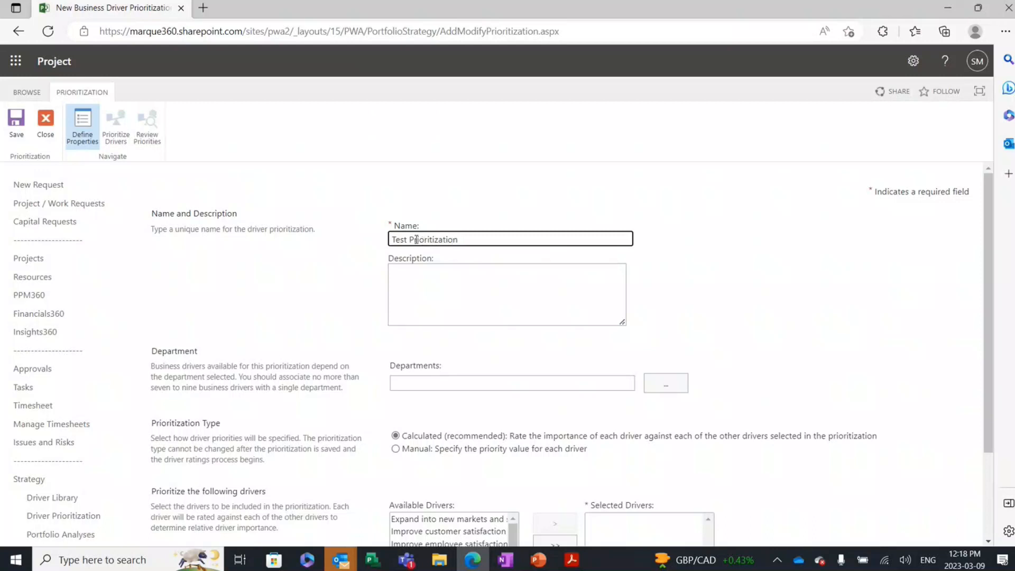
click(310, 246)
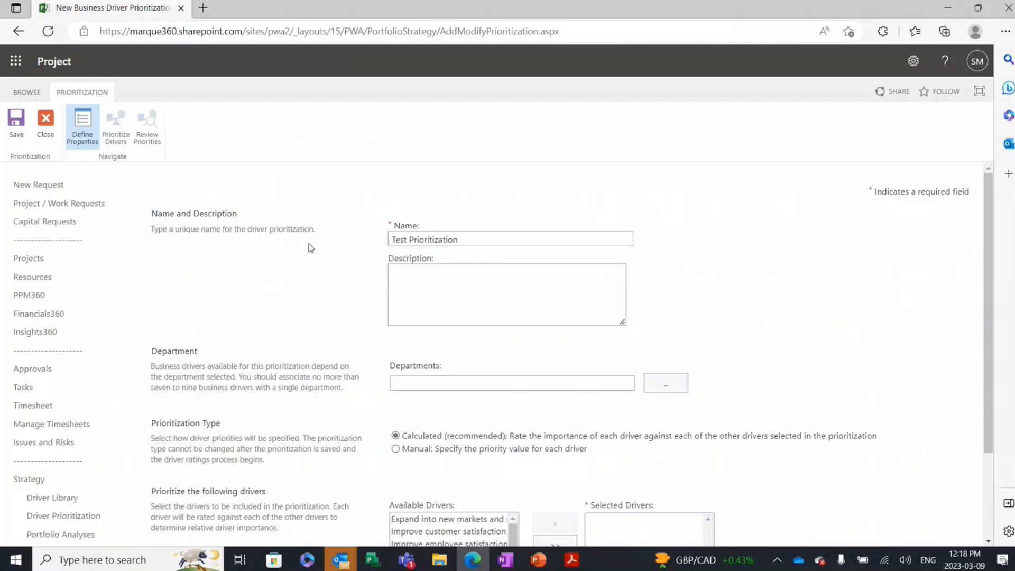
Step: Add all available business drivers, from "Expand into new markets and segments" to "Reduce expense base", to the prioritization's selected drivers
scroll(312, 274, down, 1)
scroll(314, 274, down, 1)
click(424, 408)
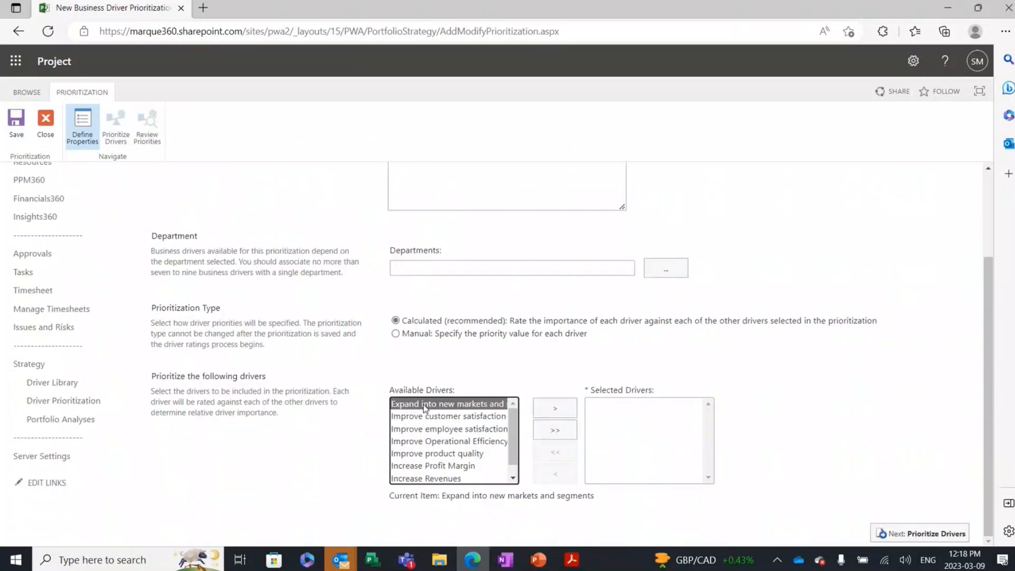
key(shift+Down)
key(shift+Down)
key(shift+Down)
key(shift+Down)
key(shift+Down)
key(shift+Down)
key(shift+Down)
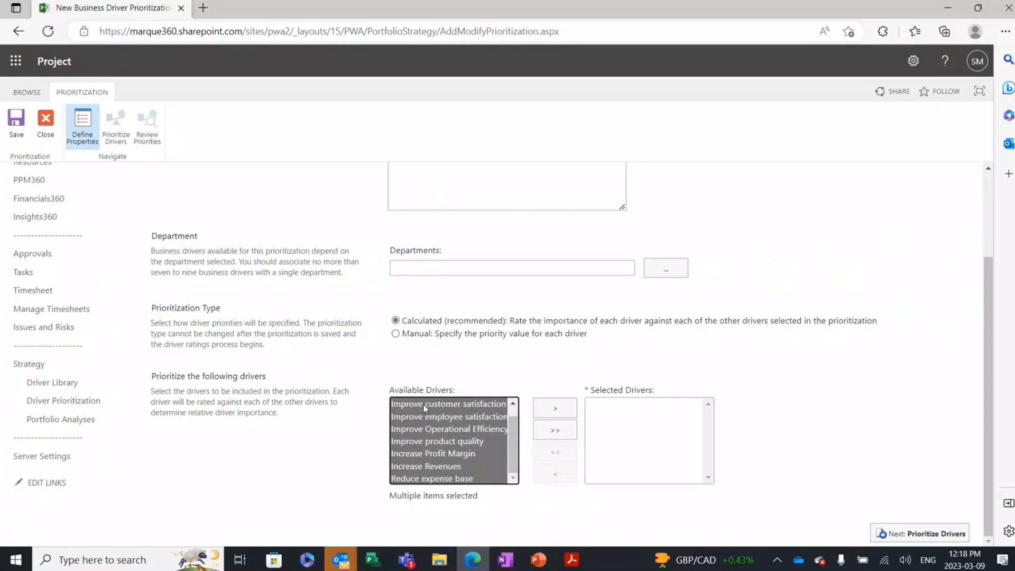
click(550, 408)
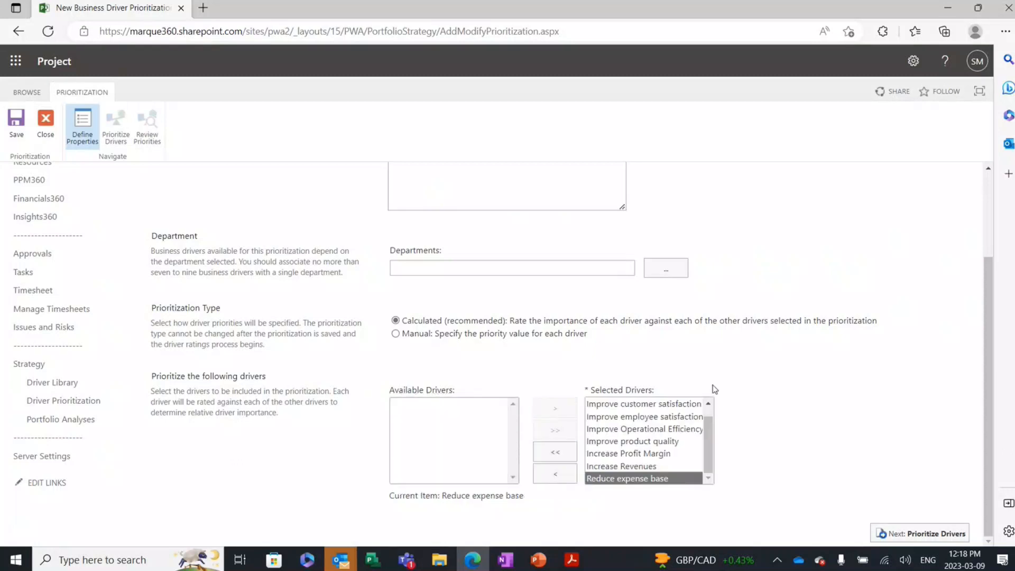
Step: Proceed to prioritizing the drivers and look over the pairwise comparisons for "Expand into new markets and segments"
click(917, 534)
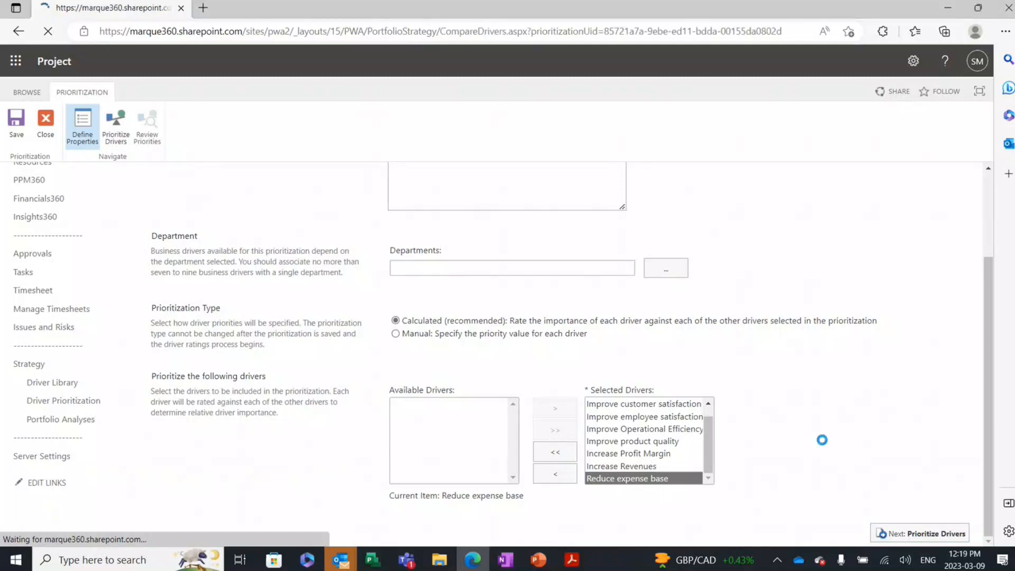
scroll(802, 350, down, 1)
scroll(778, 254, up, 1)
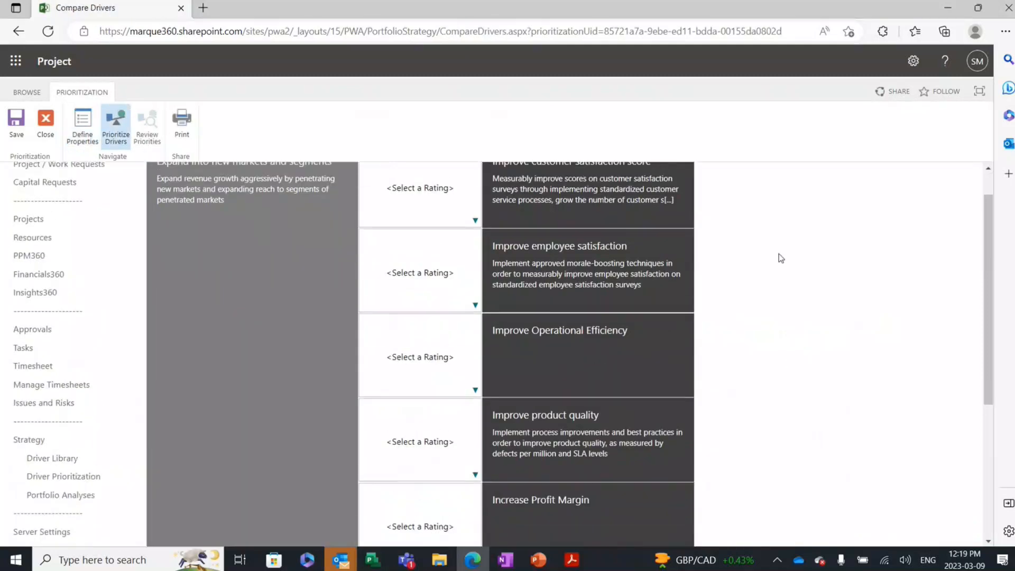
scroll(780, 256, down, 1)
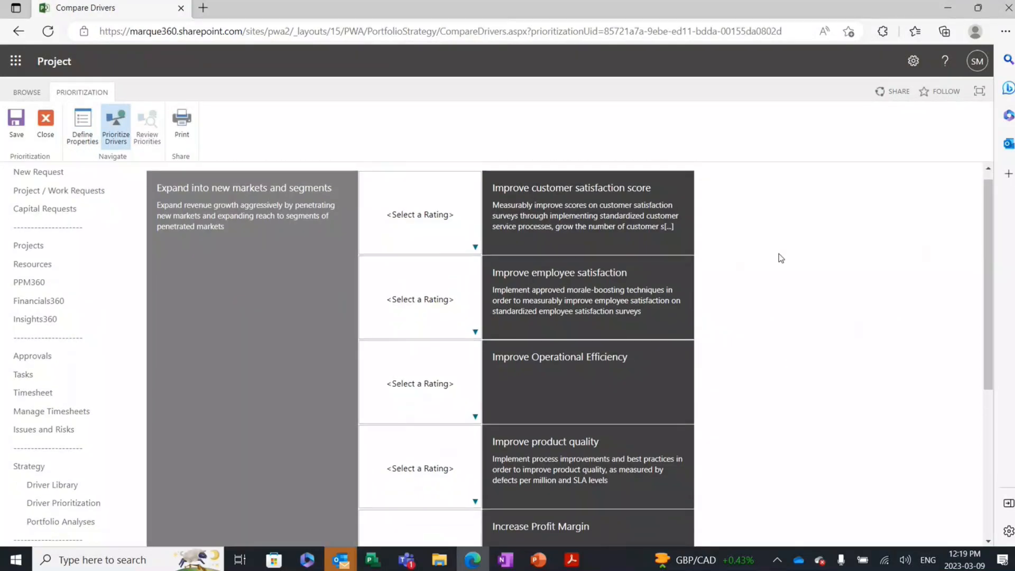
Step: Rate "Expand into new markets and segments" as much more important than "Improve customer satisfaction score" and as important as "Improve employee satisfaction" and "Improve Operational Efficiency"
scroll(779, 256, up, 1)
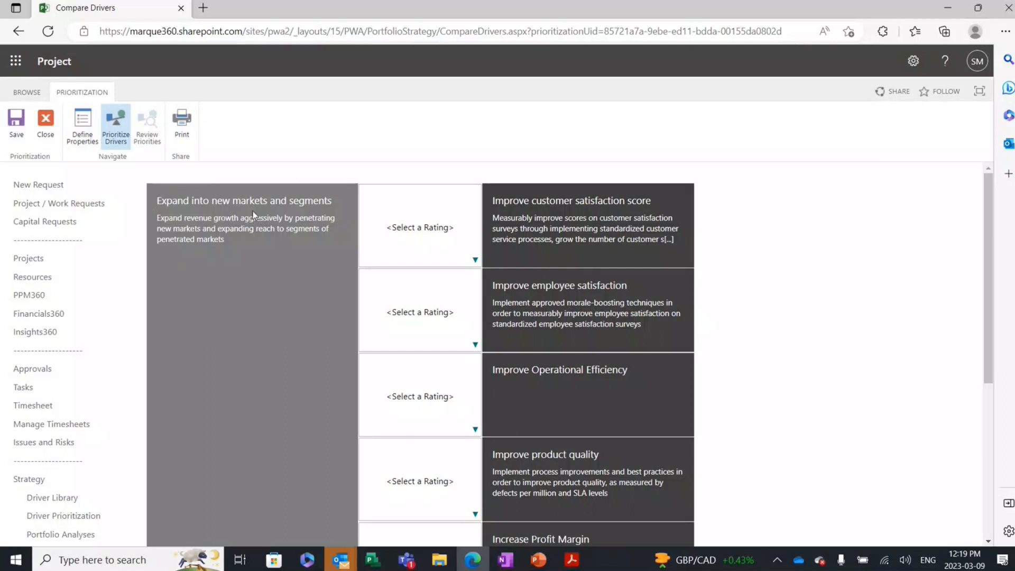
click(476, 260)
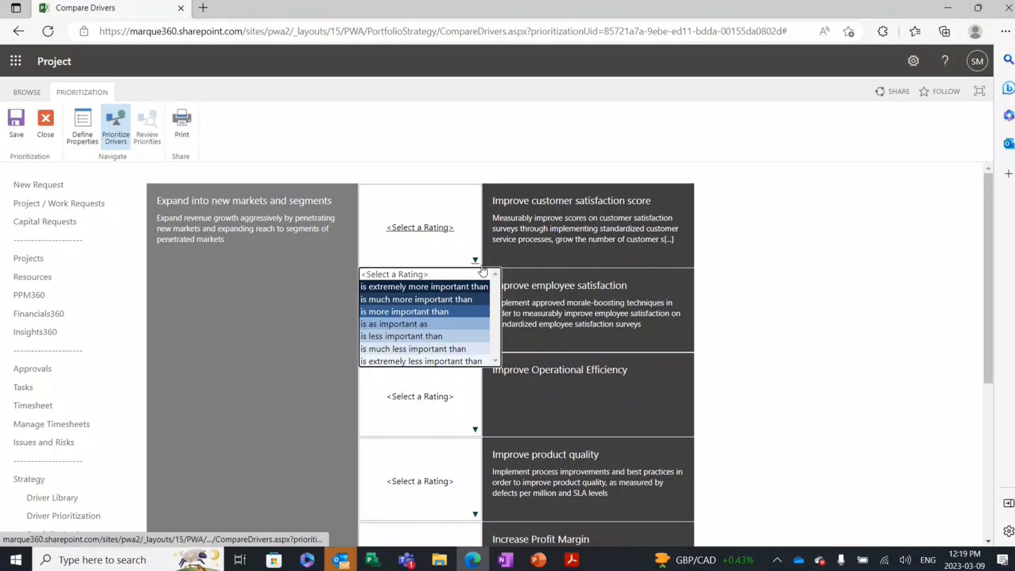
click(448, 299)
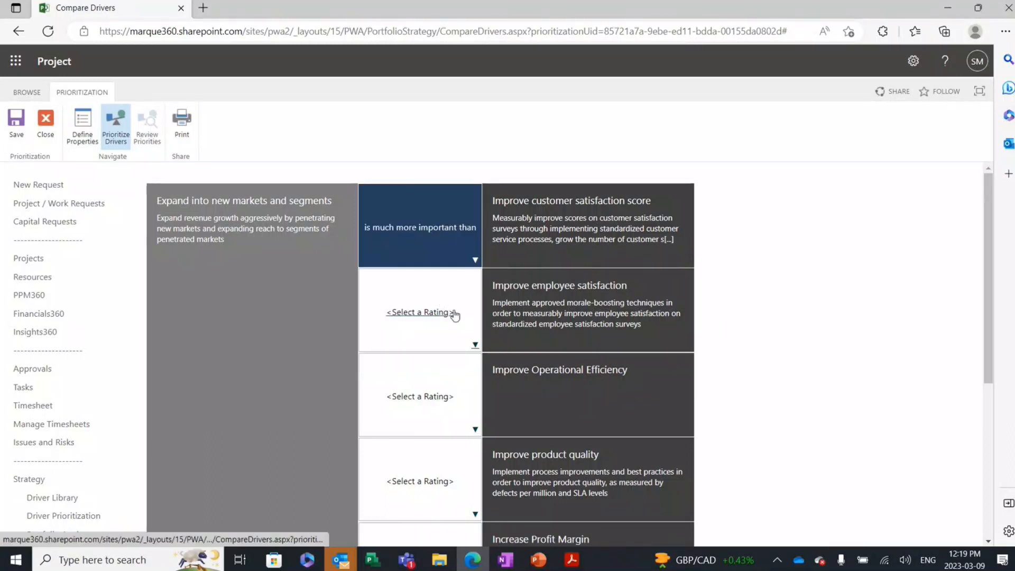
click(475, 345)
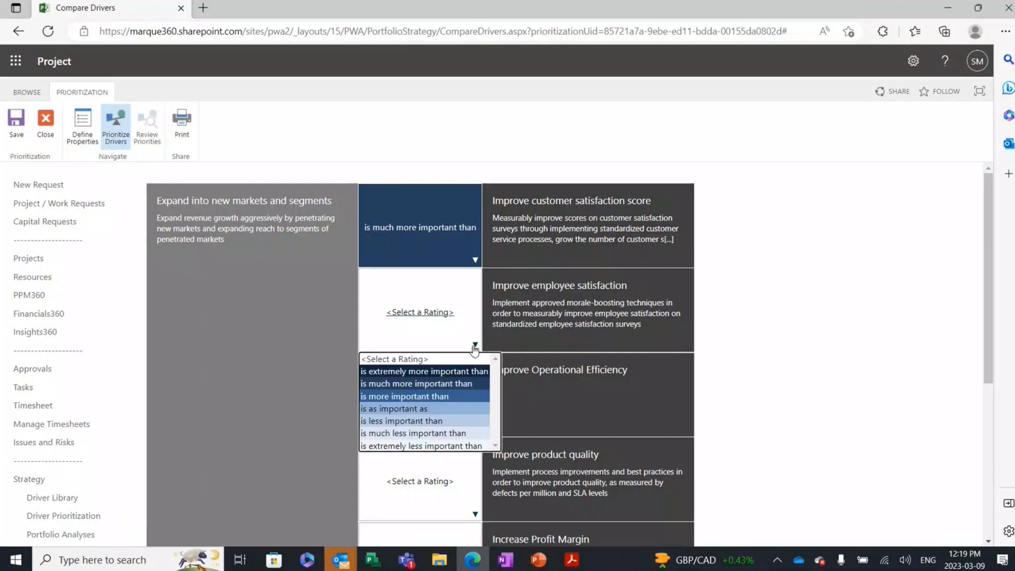
click(419, 409)
click(475, 429)
click(434, 493)
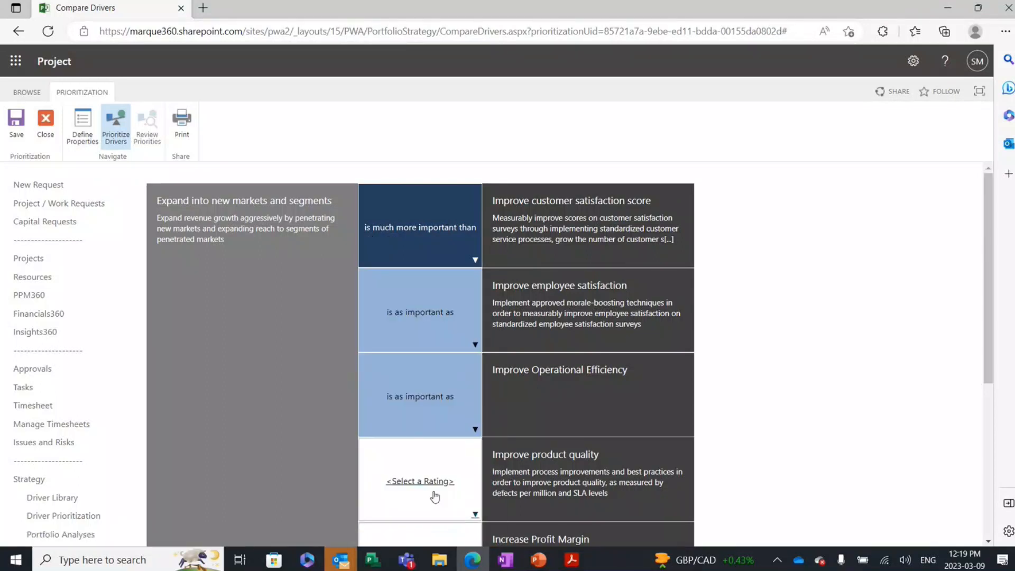
Step: Look over the remaining driver comparisons and return to Driver Prioritization, leaving the page without saving the ratings
scroll(636, 331, down, 2)
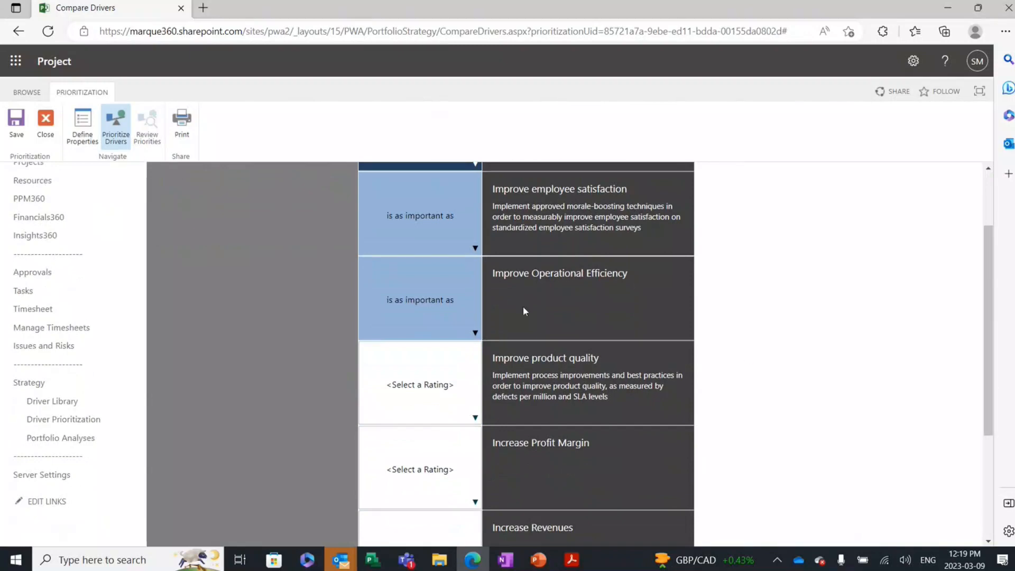
scroll(608, 338, up, 1)
scroll(635, 352, down, 2)
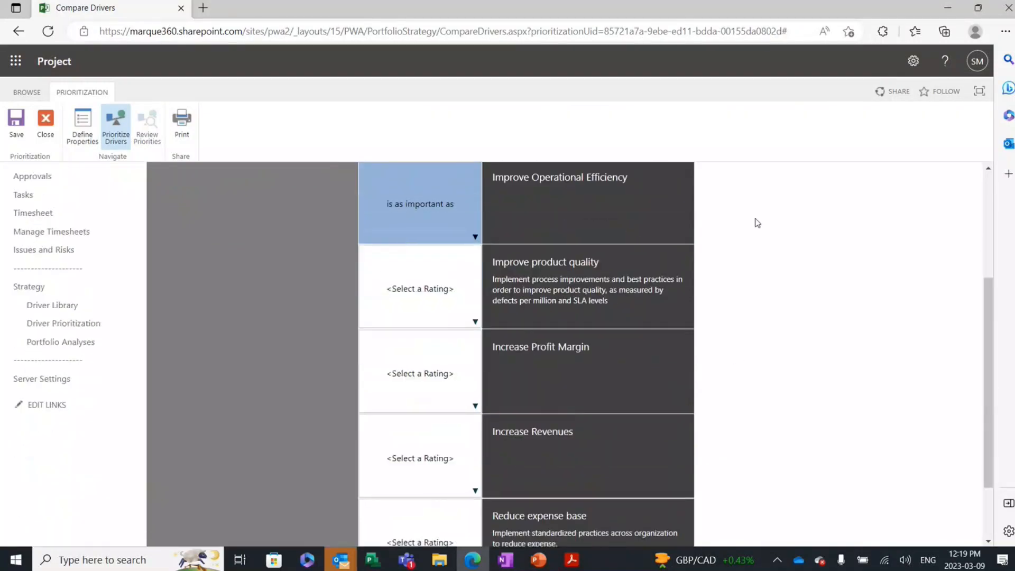
scroll(756, 222, up, 3)
scroll(582, 144, up, 1)
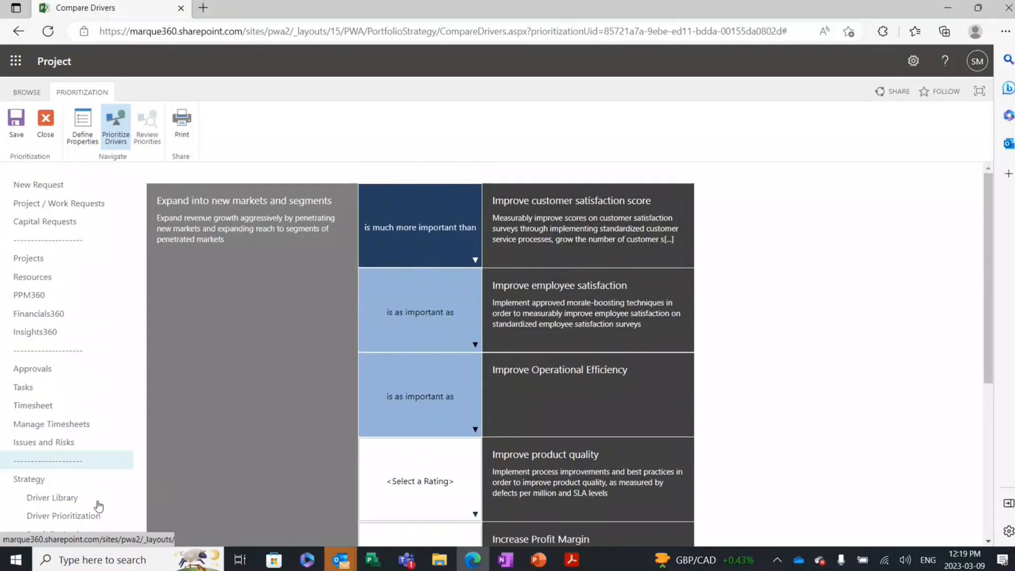
click(56, 517)
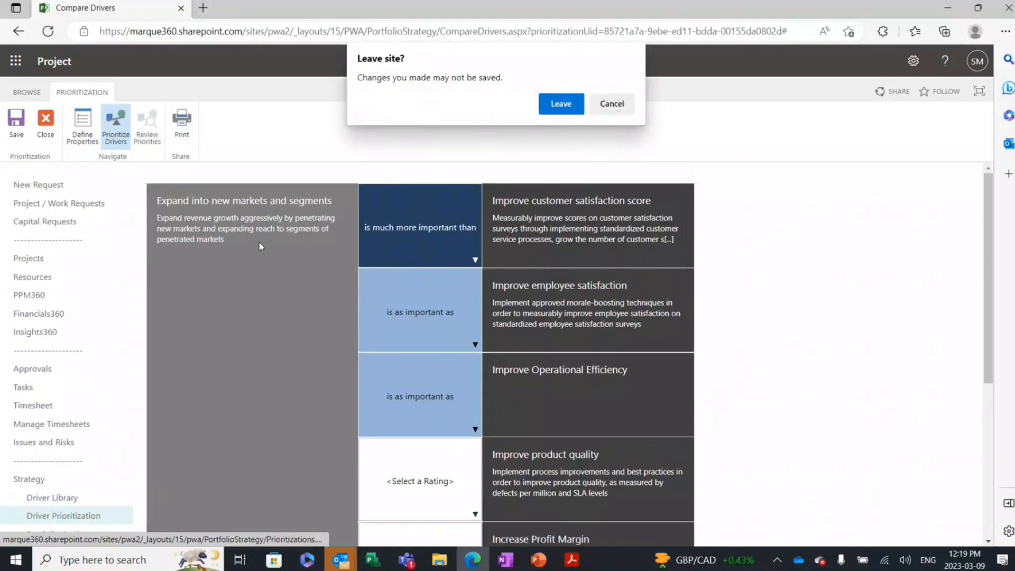
click(558, 109)
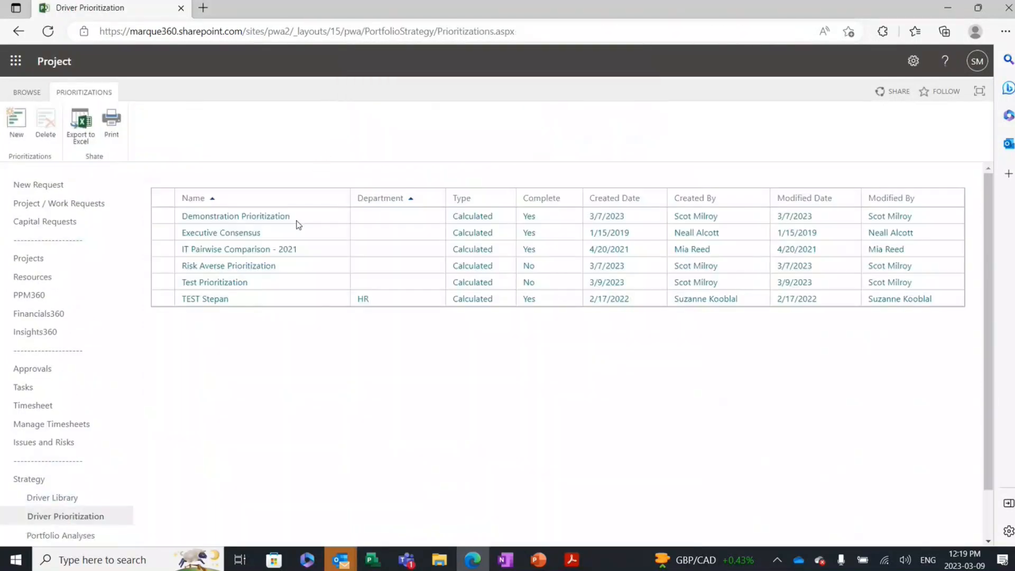
Step: Open "Demonstration Prioritization" and review its driver priorities and consistency ratio, then collapse the ratio section
click(220, 217)
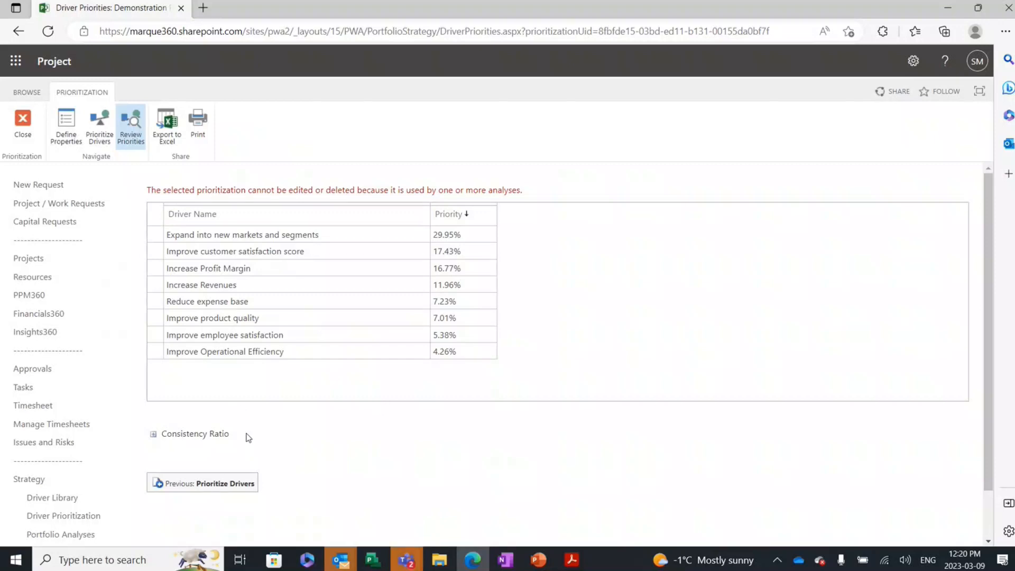
click(153, 434)
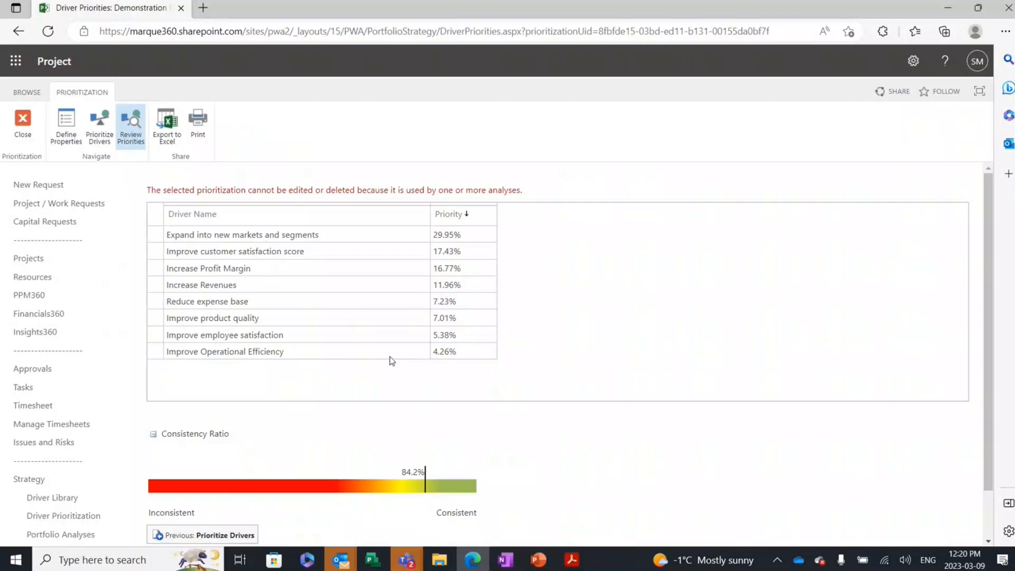
click(385, 374)
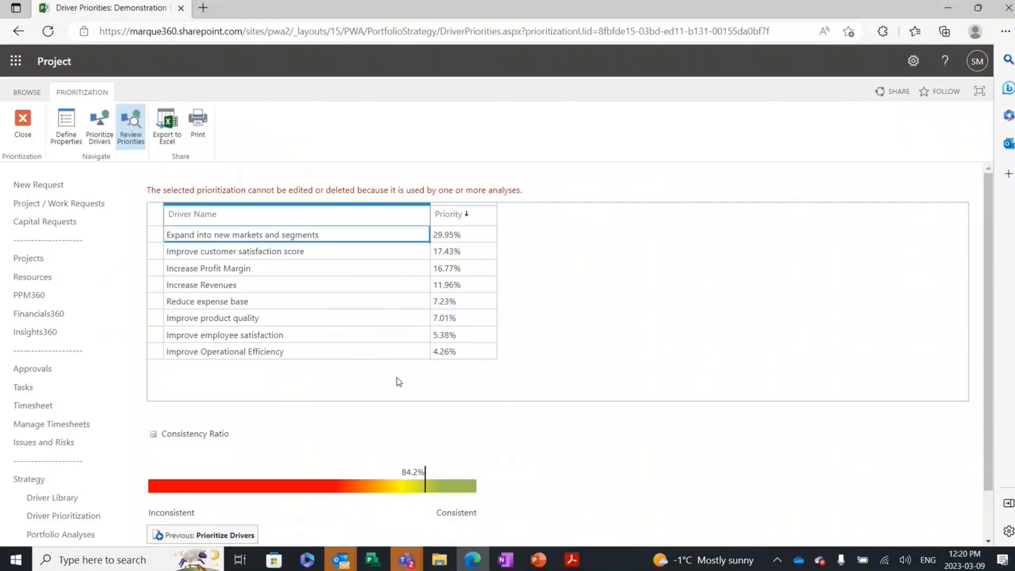
scroll(301, 446, down, 1)
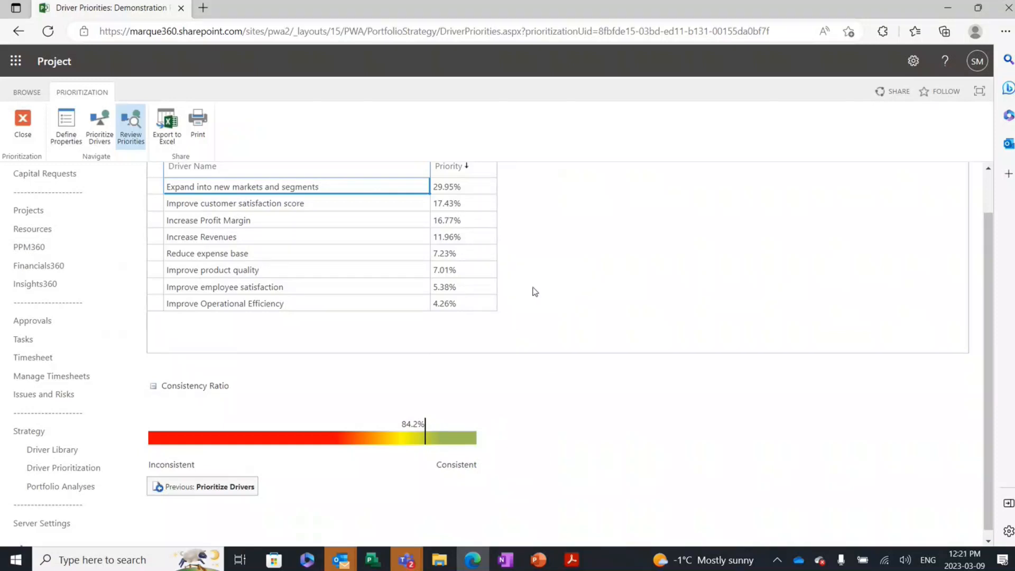
scroll(550, 367, down, 1)
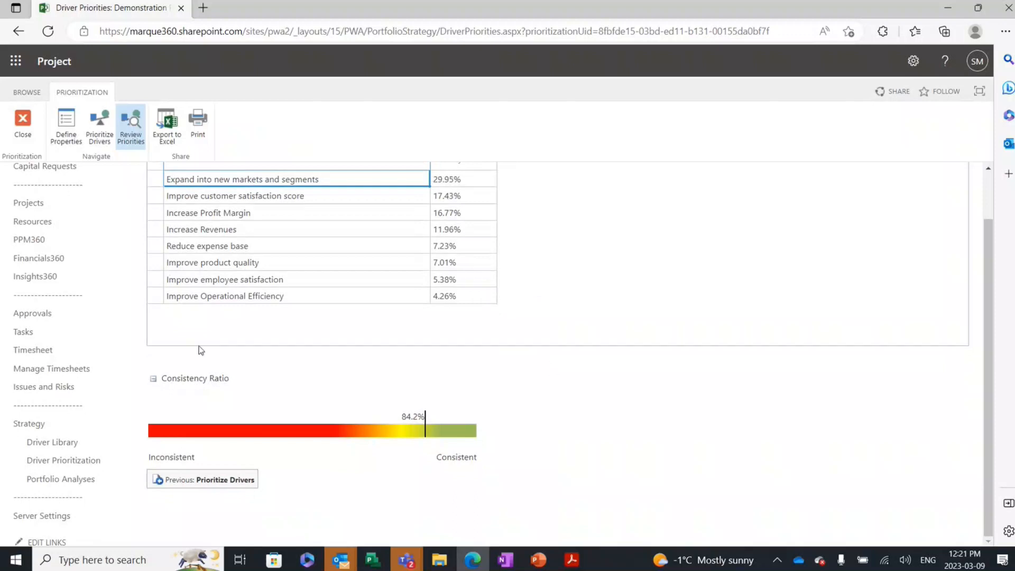
click(316, 378)
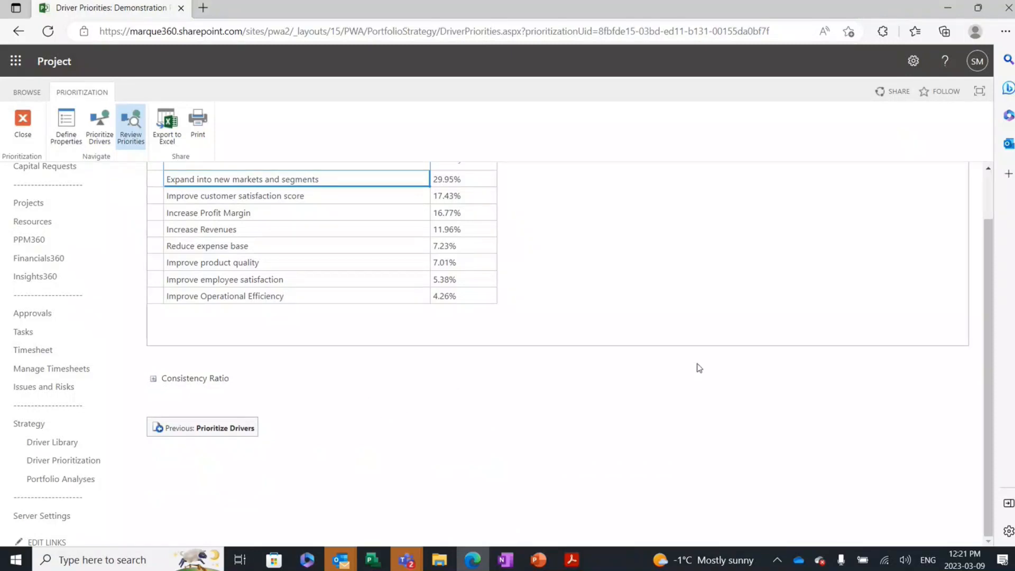
scroll(699, 369, up, 2)
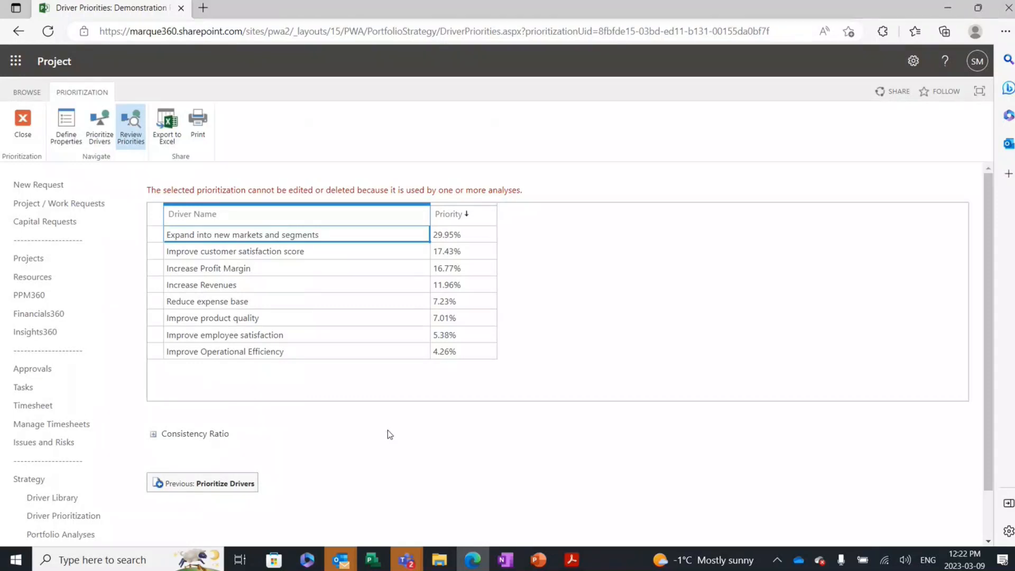
Step: Go to Portfolio Analyses and open the "_000_WebinarPortfolioAnalysis" analysis
scroll(388, 430, down, 2)
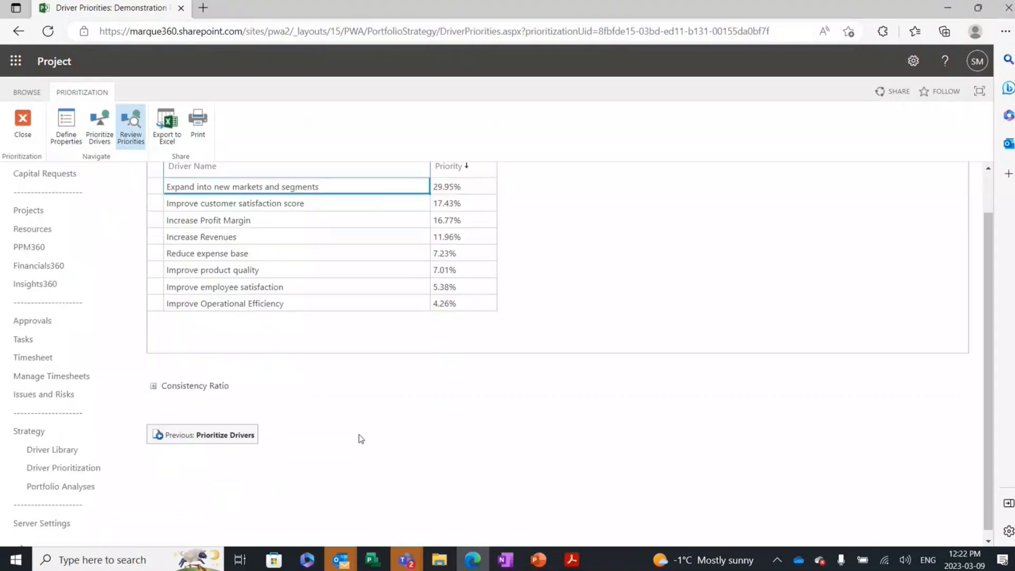
click(50, 488)
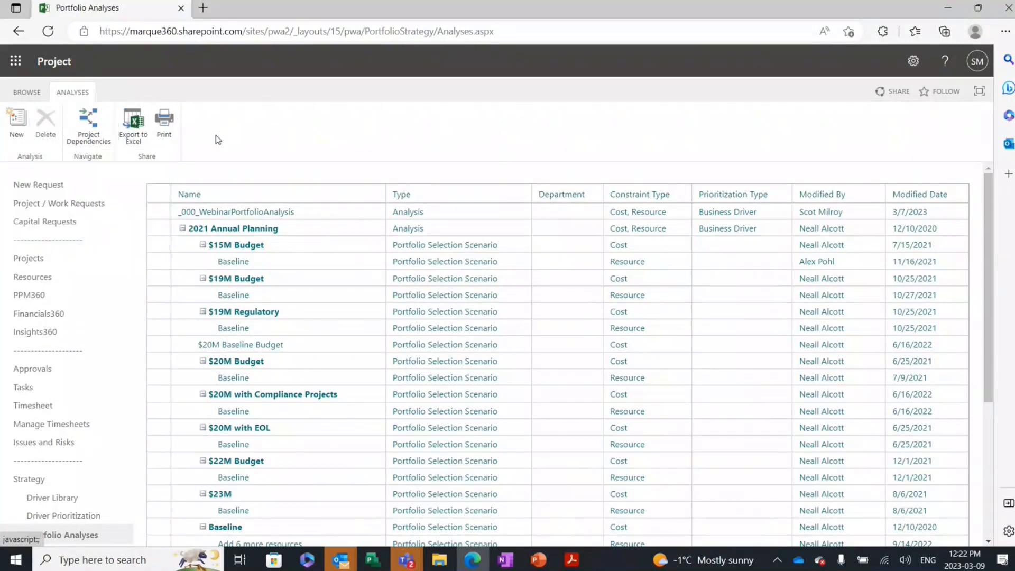
click(229, 214)
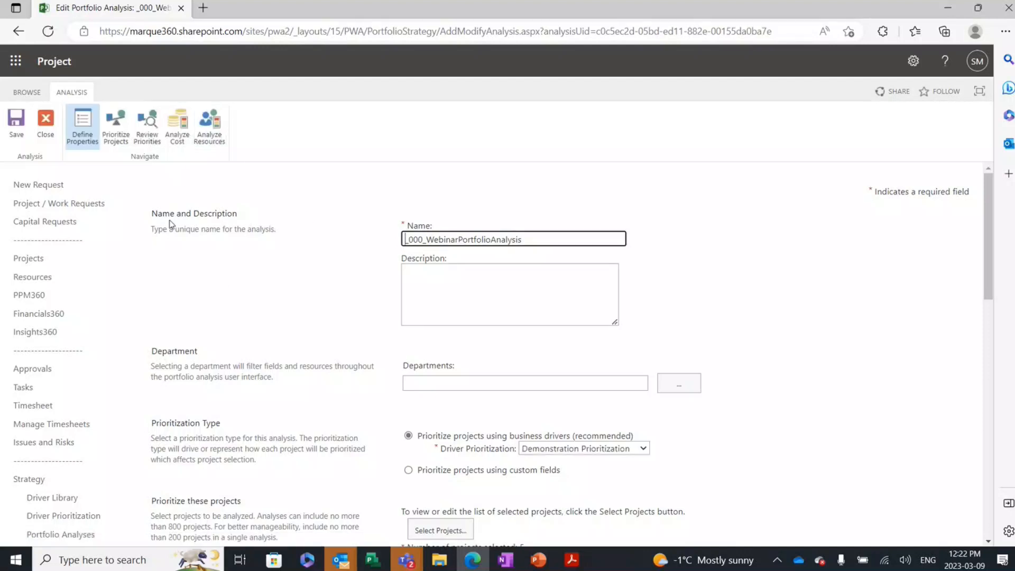
click(375, 308)
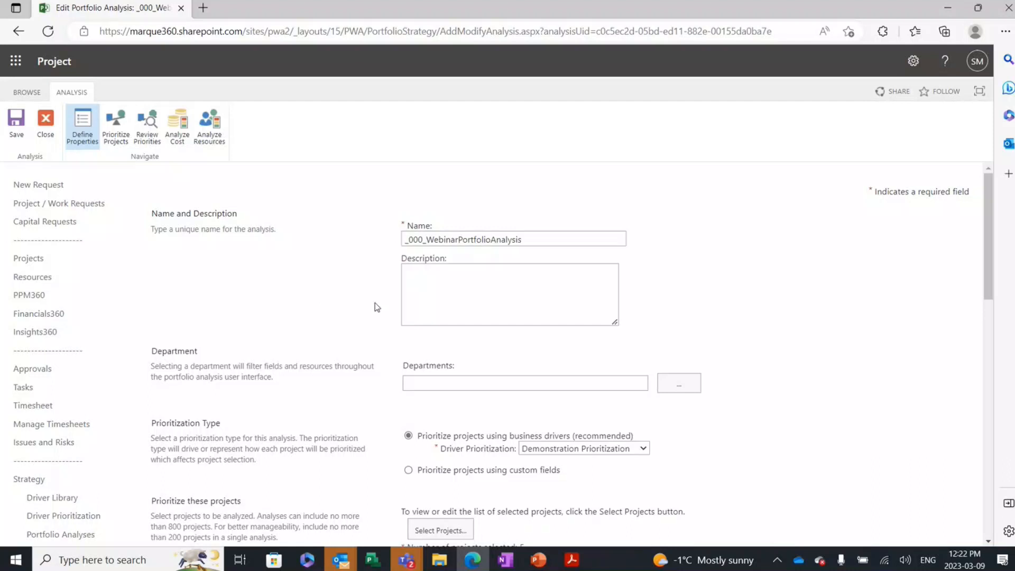
Step: Review the analysis's prioritization type and its available driver prioritizations, keeping "Demonstration Prioritization" selected
scroll(377, 307, down, 1)
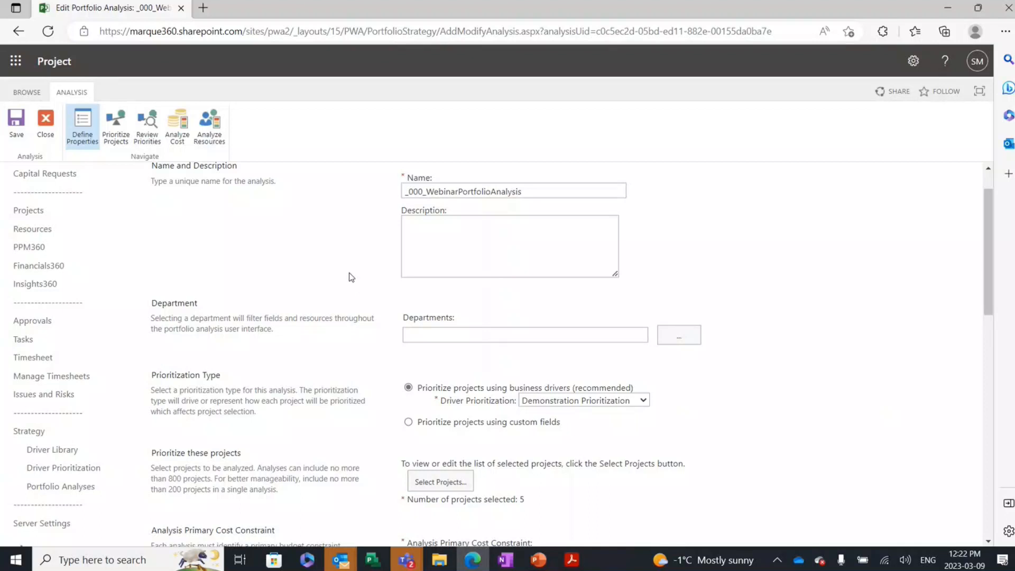
scroll(349, 277, down, 1)
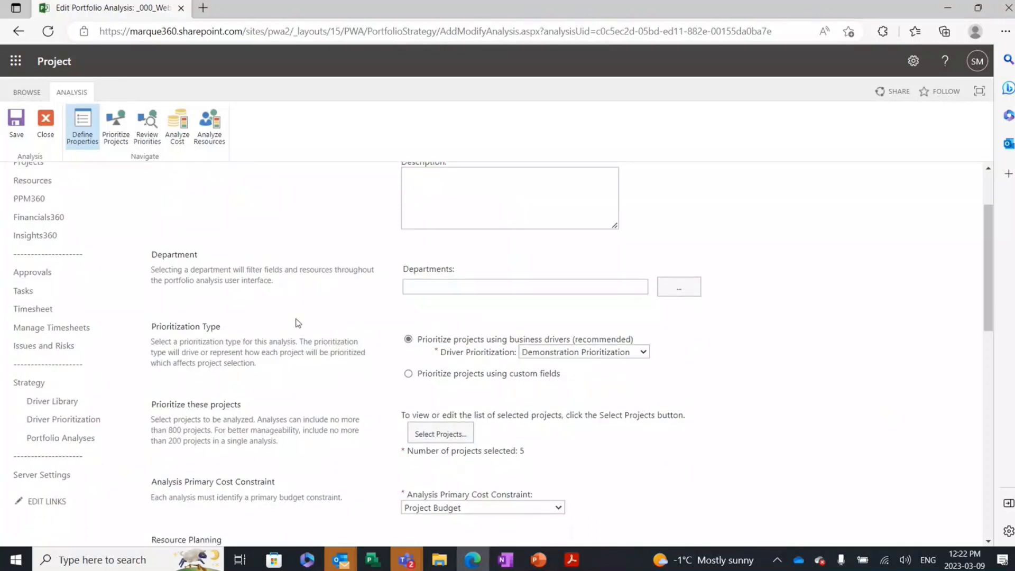
scroll(299, 322, down, 1)
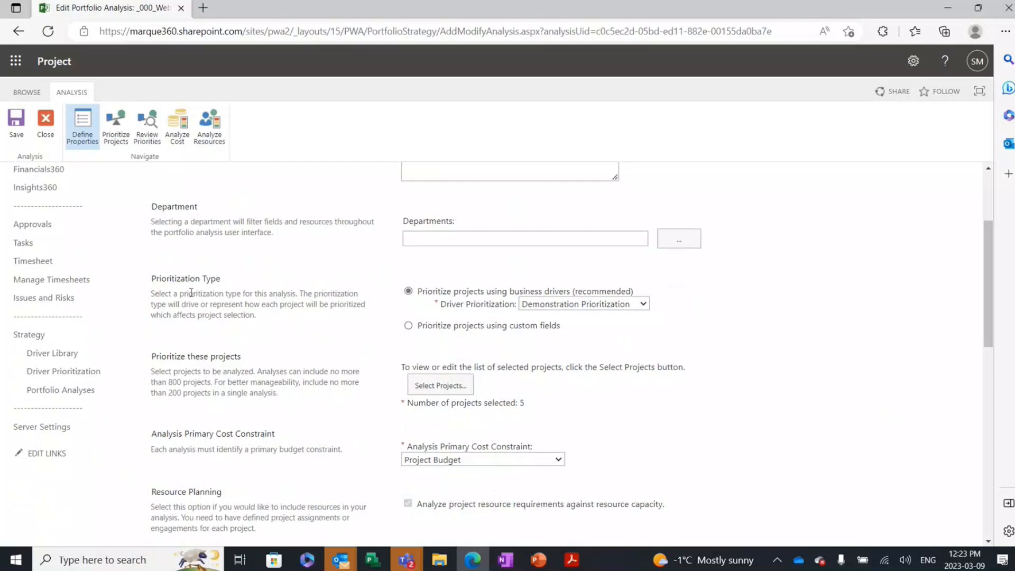
click(643, 306)
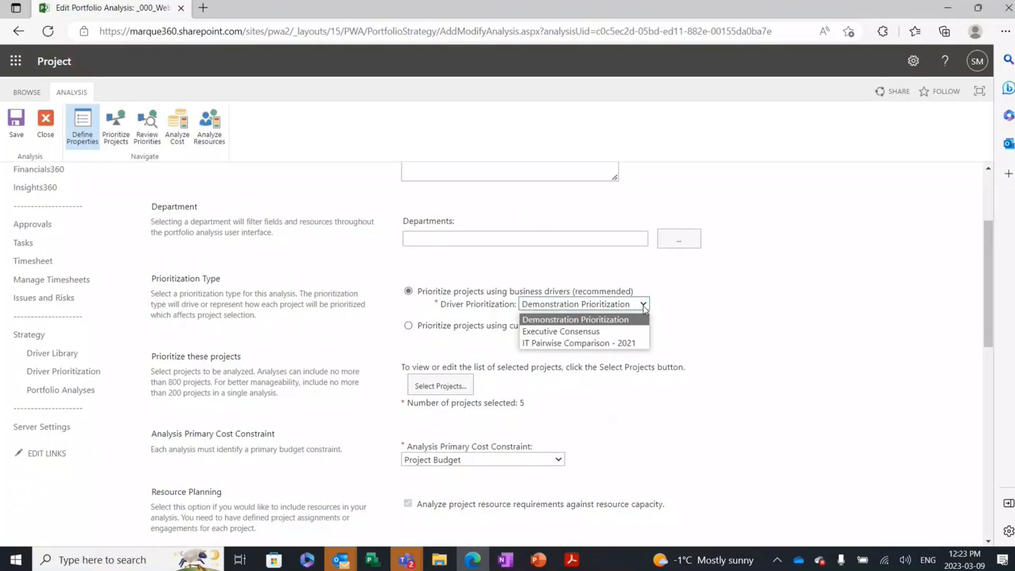
click(589, 322)
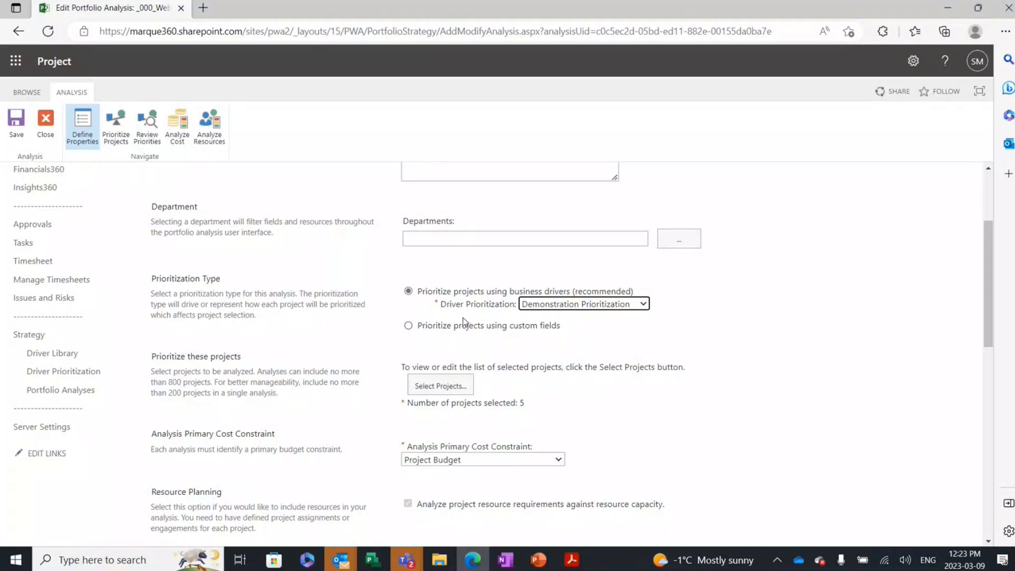
click(391, 350)
Step: View the projects selected for the analysis and close the project selection without changes
scroll(391, 350, down, 1)
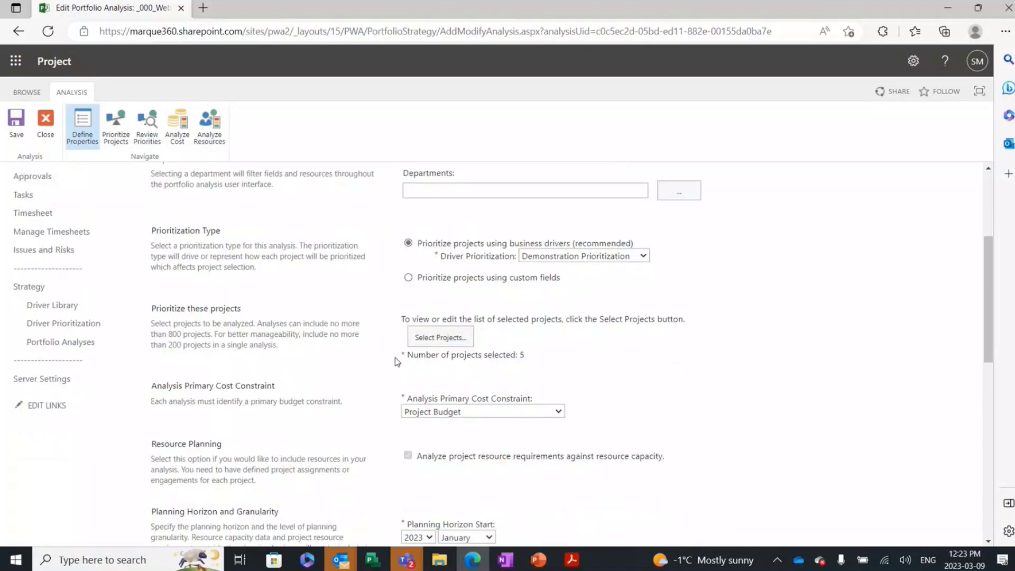
click(433, 334)
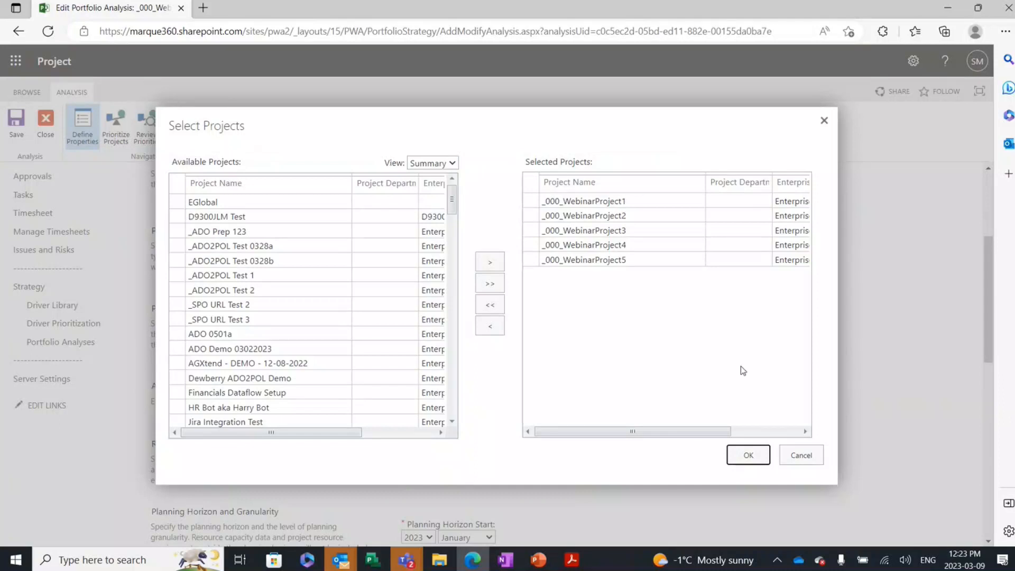
click(811, 458)
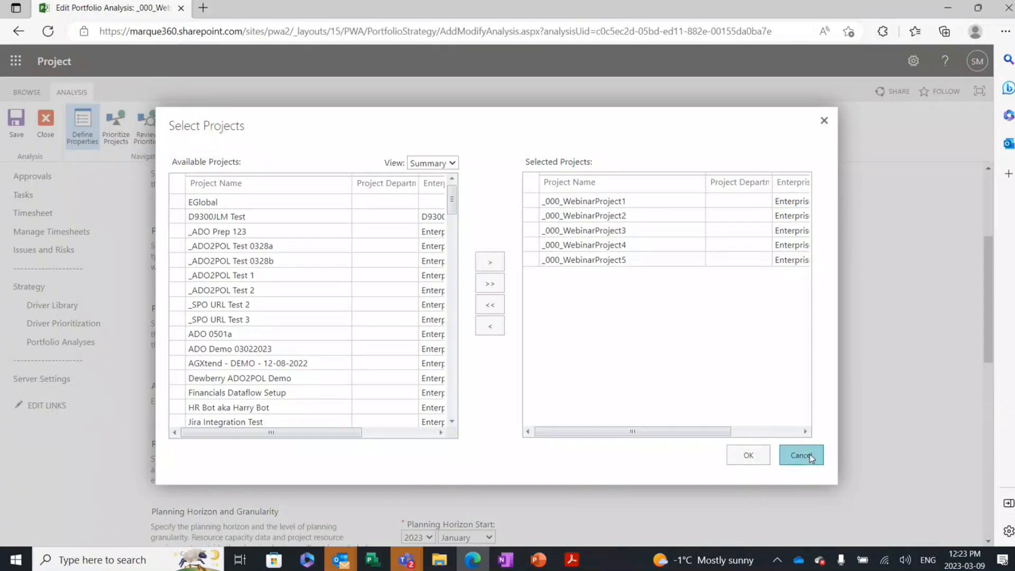
click(810, 455)
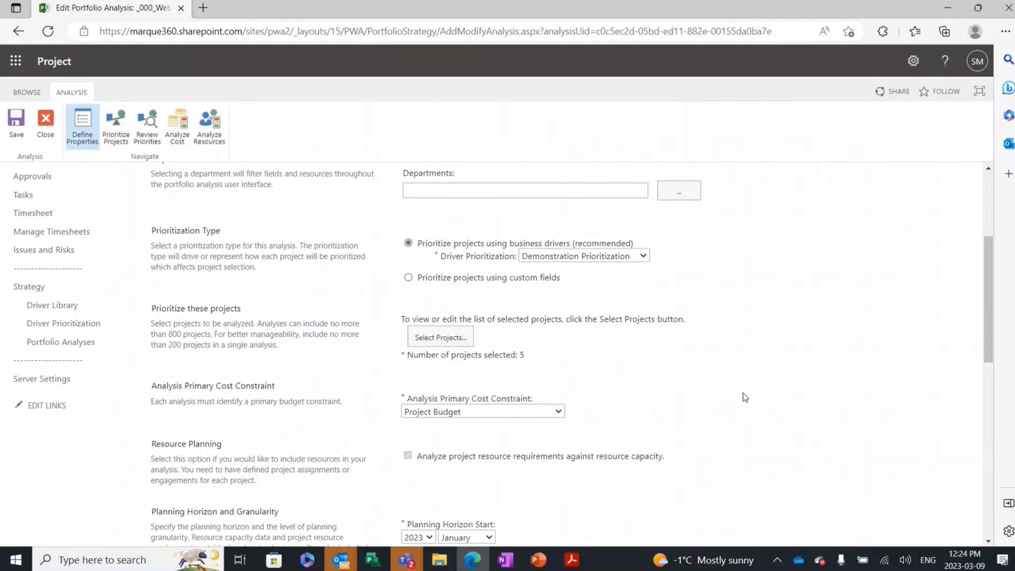
Step: Review the analysis's cost constraint, resource planning and planning horizon settings, and view the planning granularity options without changing them
scroll(743, 398, down, 2)
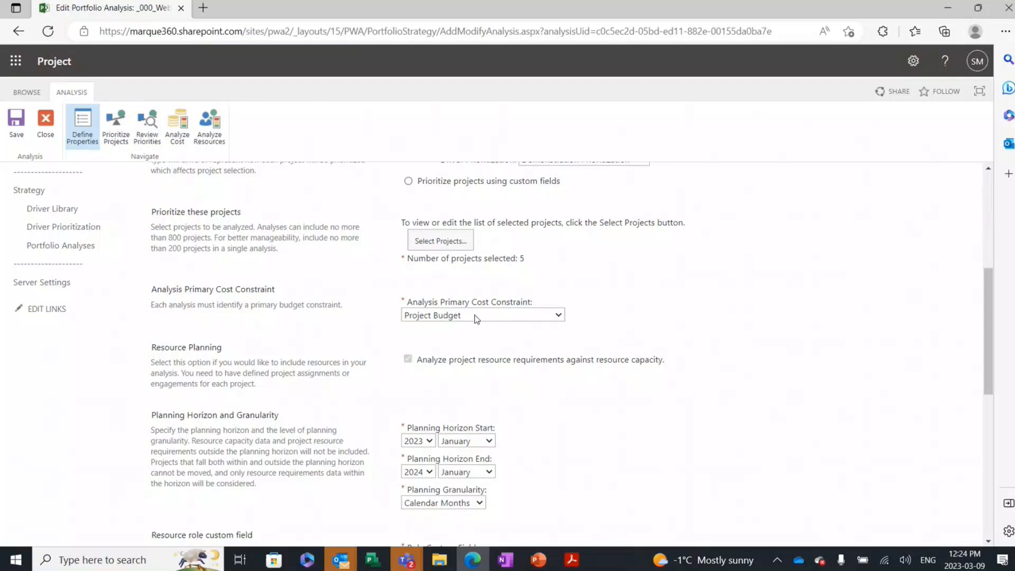
scroll(578, 342, down, 1)
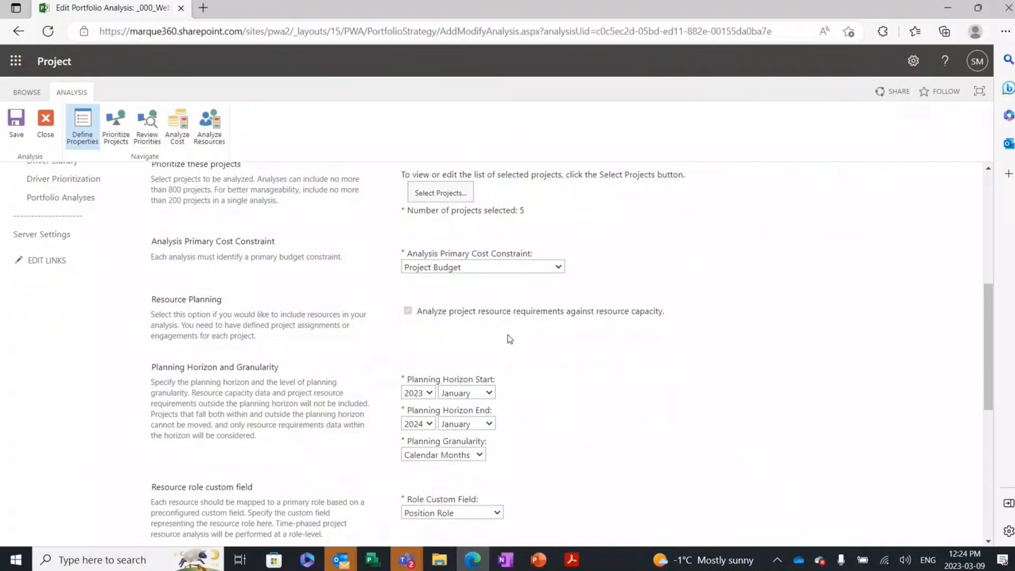
scroll(566, 420, down, 1)
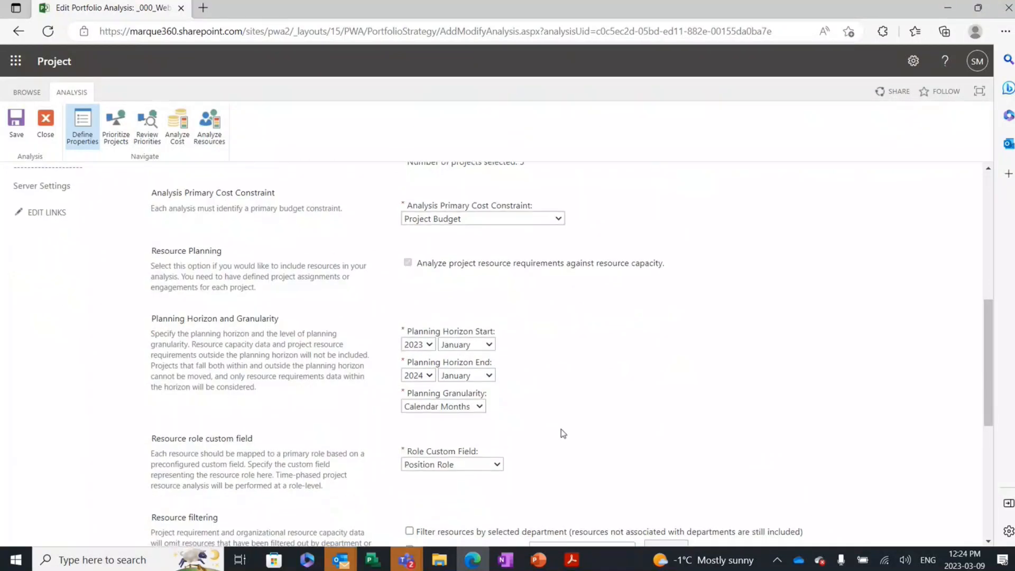
click(436, 408)
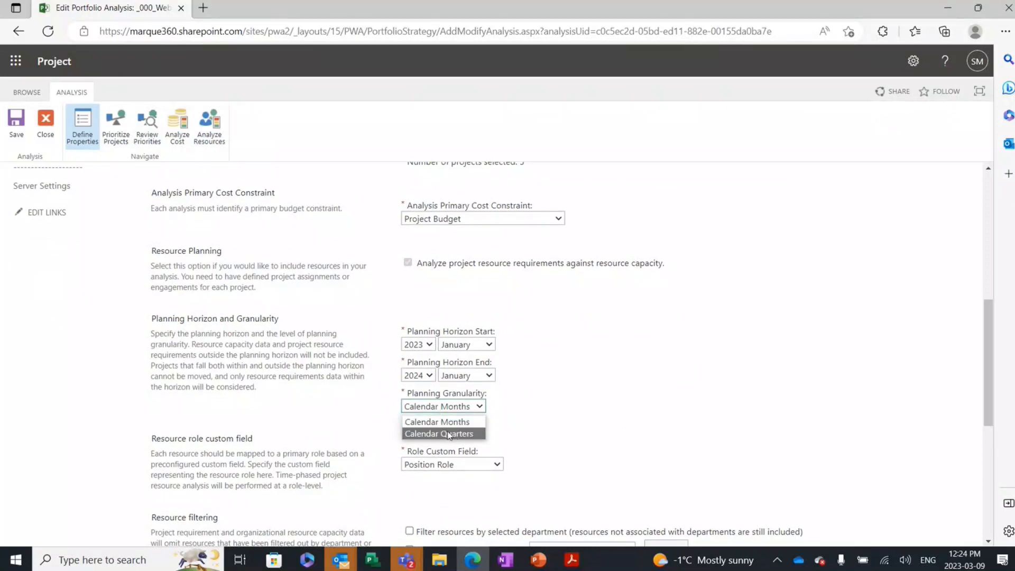
click(564, 373)
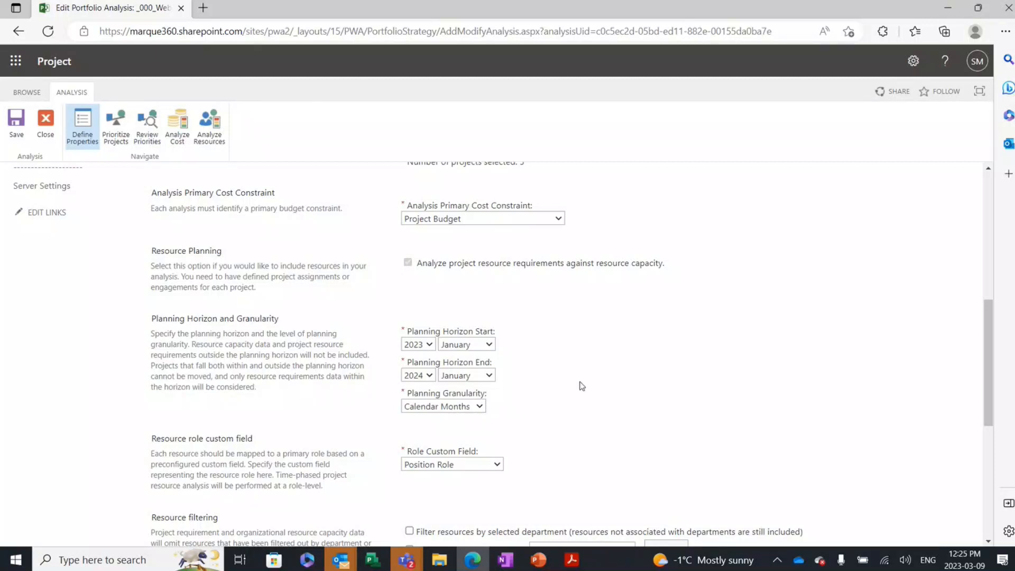
Step: Review the role custom field, resource filtering, capacity impact, project date and force-in/force-out alias settings, and continue to Prioritize Projects
scroll(582, 386, down, 2)
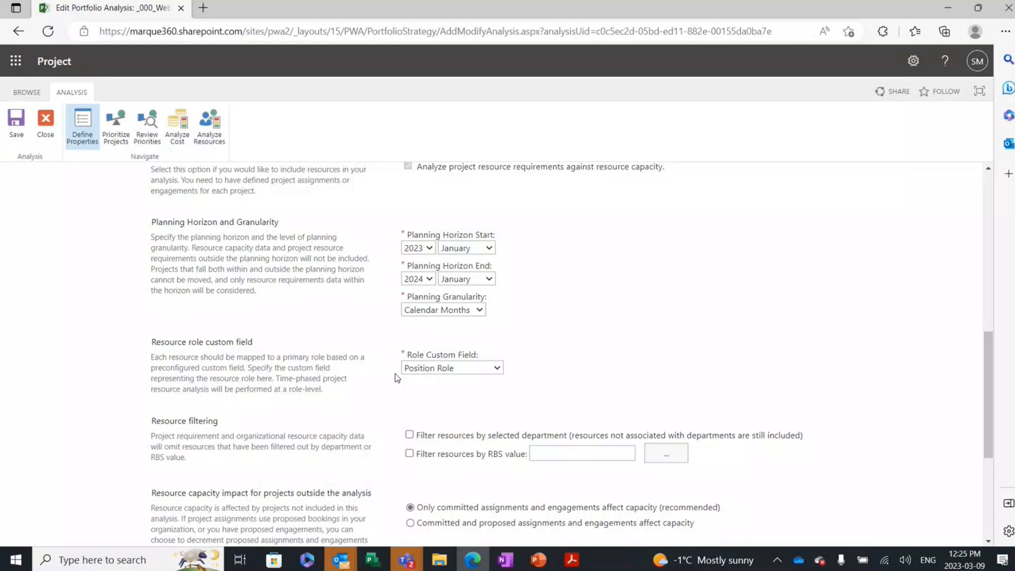
scroll(395, 373, down, 1)
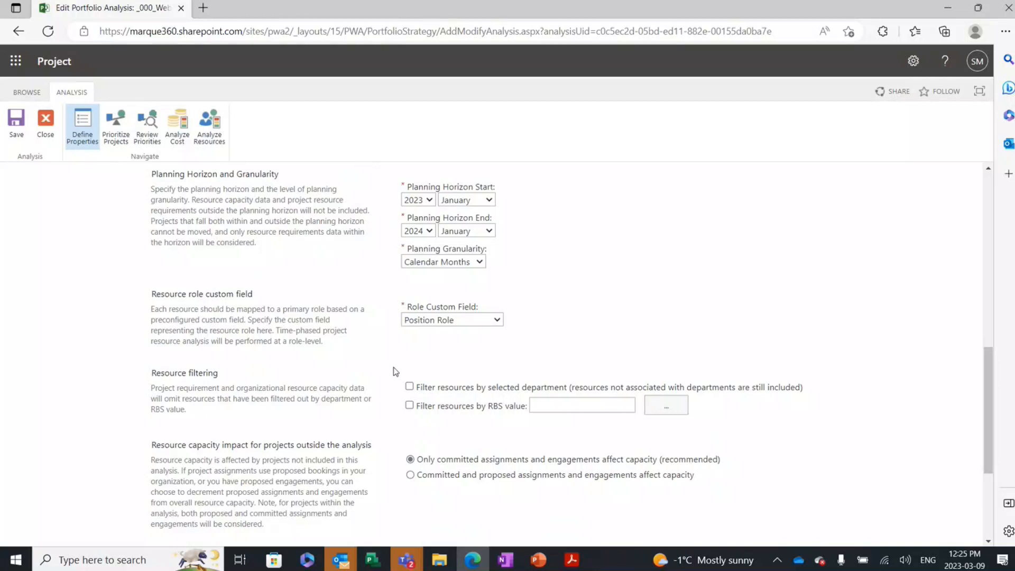
scroll(395, 372, down, 1)
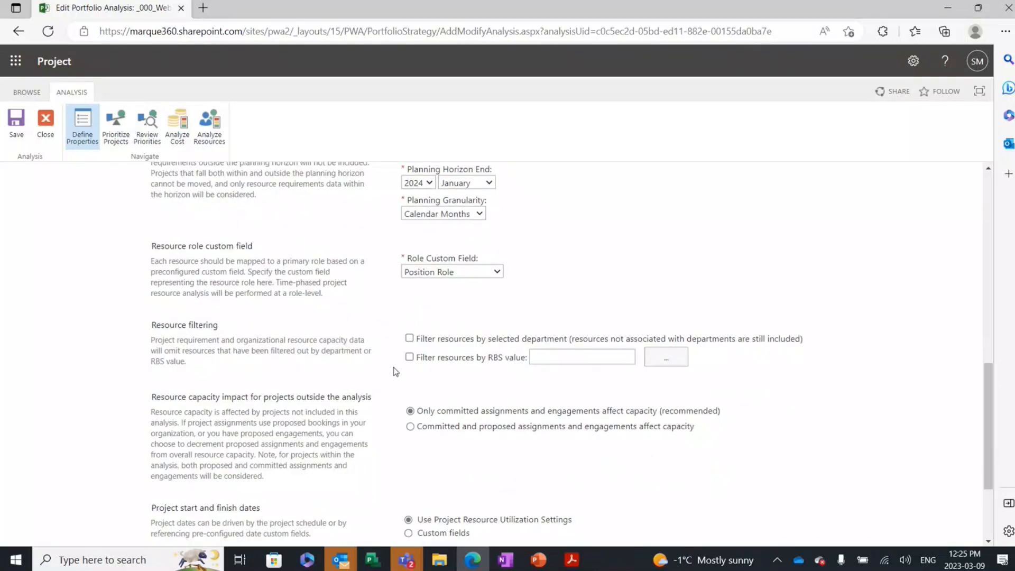
scroll(395, 372, down, 3)
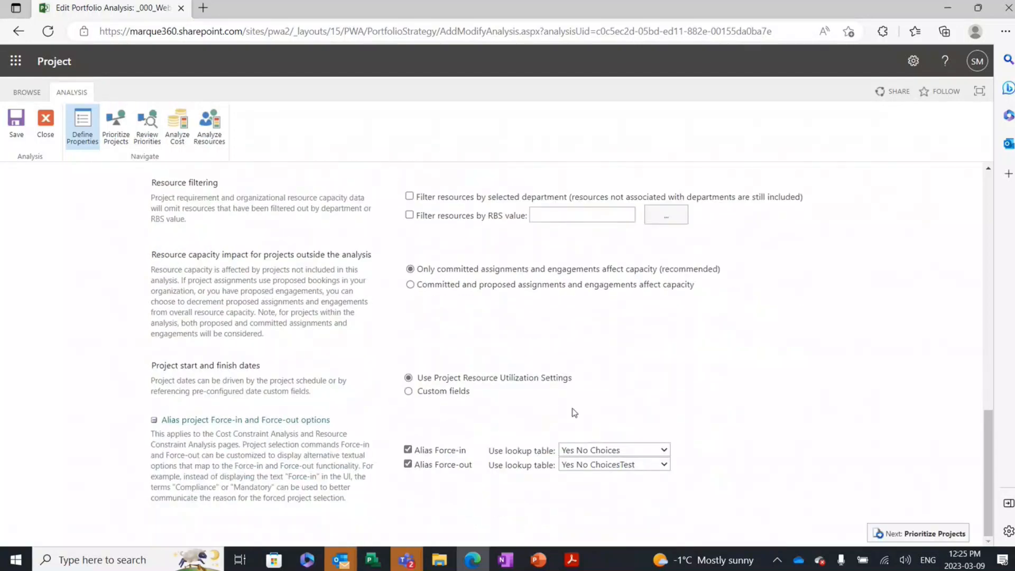
click(917, 533)
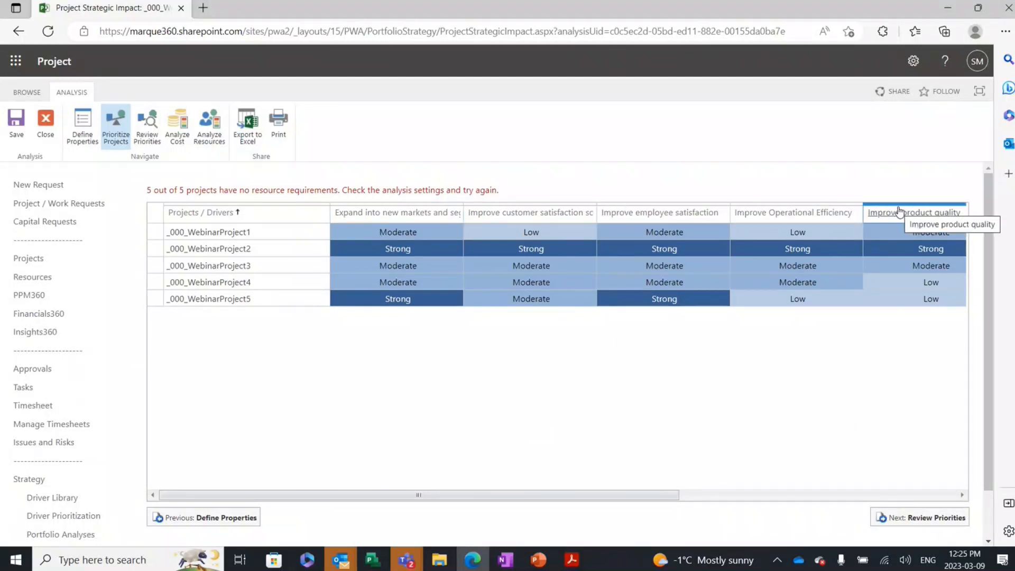
Step: Set the "Expand into new markets and segments" rating of _000_WebinarProject5 to Moderate and go on to Review Priorities
click(345, 359)
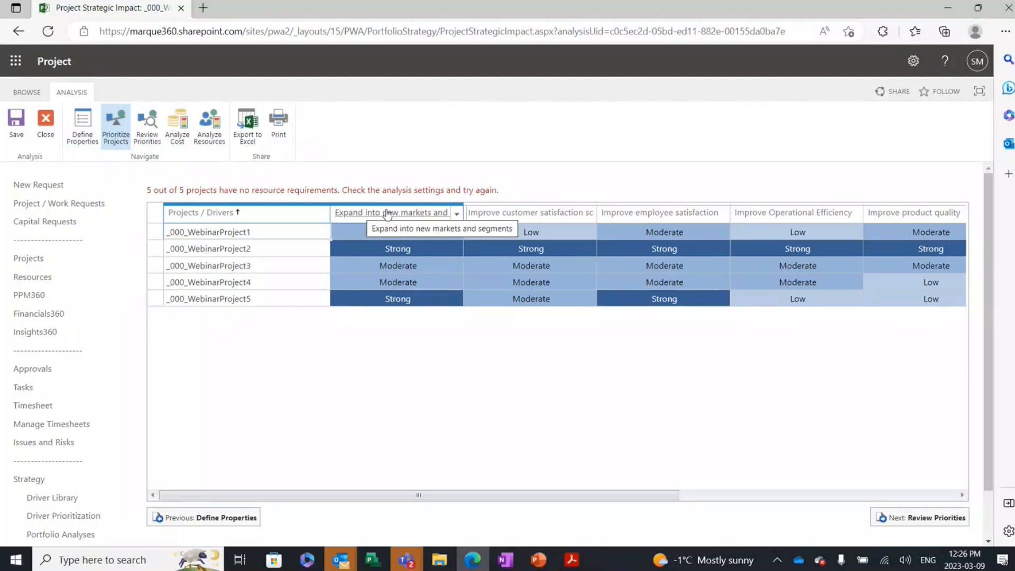
click(444, 299)
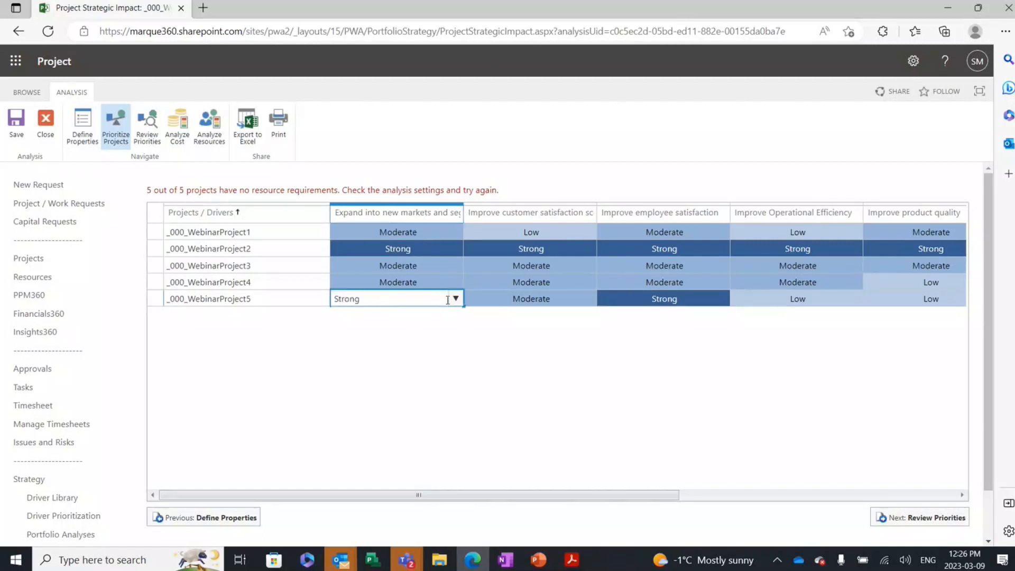
click(449, 299)
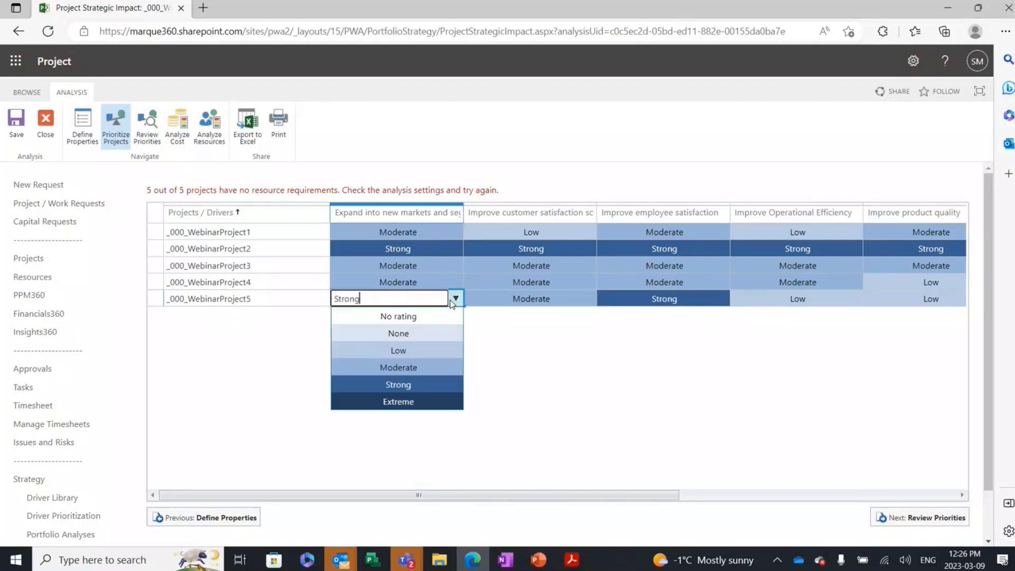
click(411, 370)
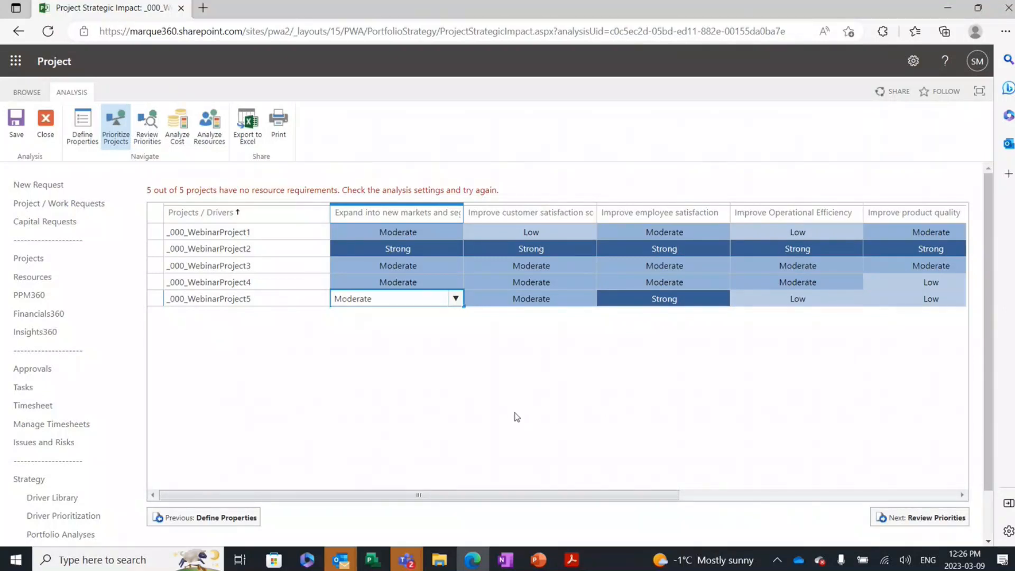
click(655, 214)
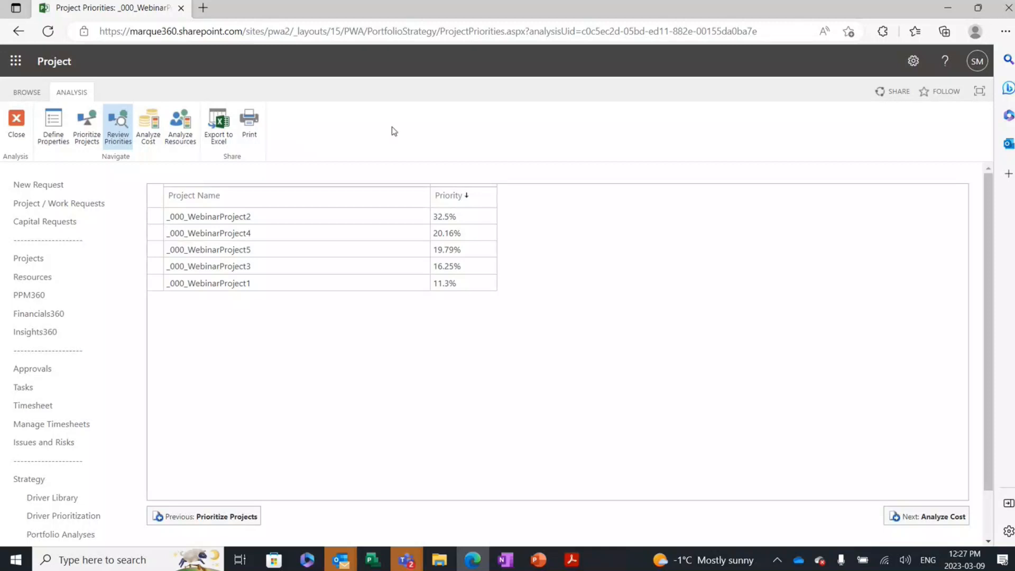
Step: Switch to the Microsoft Teams meeting window and open the meeting chat to read the participants' questions
mouse_move(406, 562)
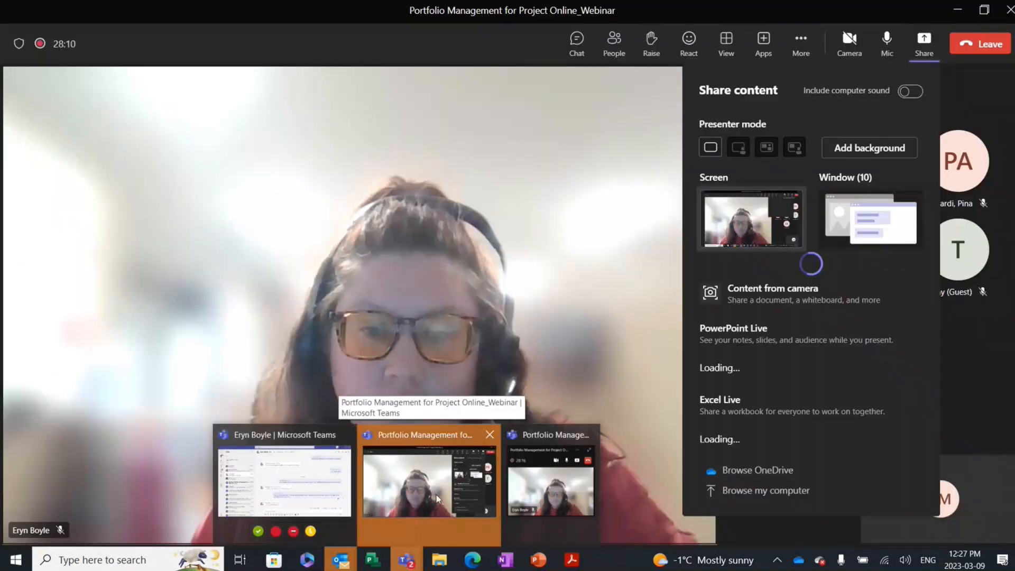
click(438, 500)
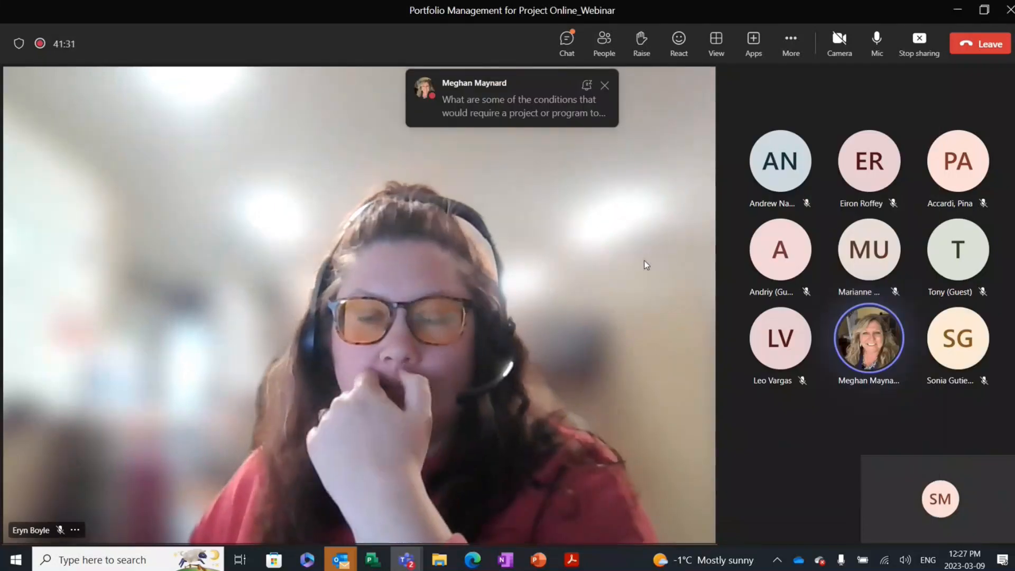
click(574, 50)
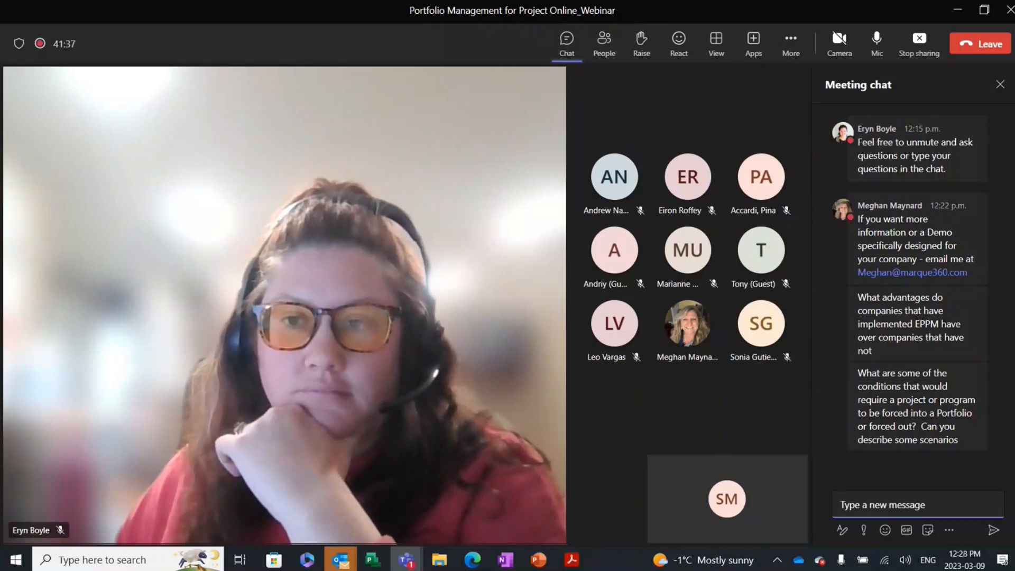
mouse_move(887, 344)
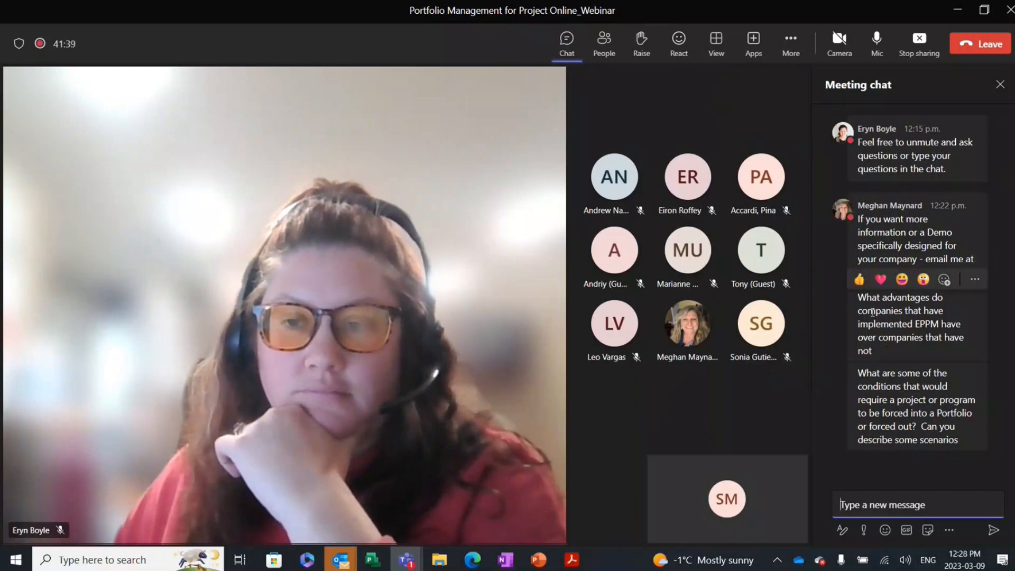